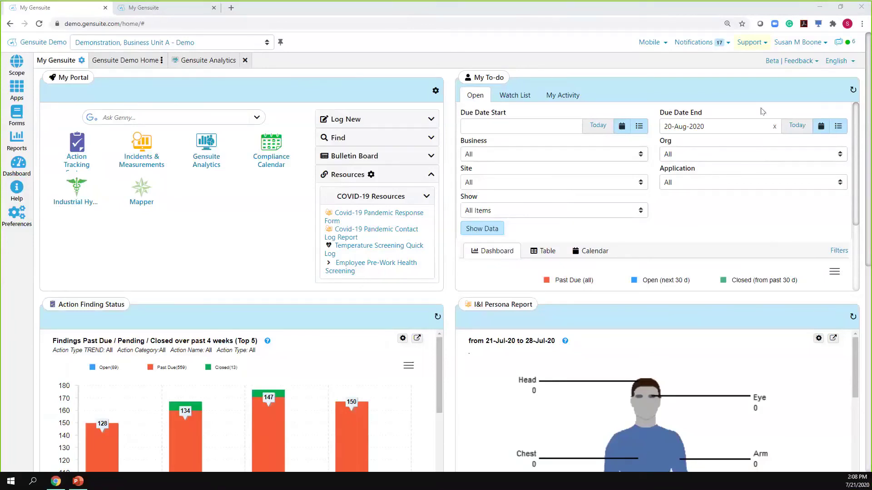
Open the Industrial Hygiene application and list the approved assessments from the site summary.
{"action": "left_click", "coordinate": [839, 251]}
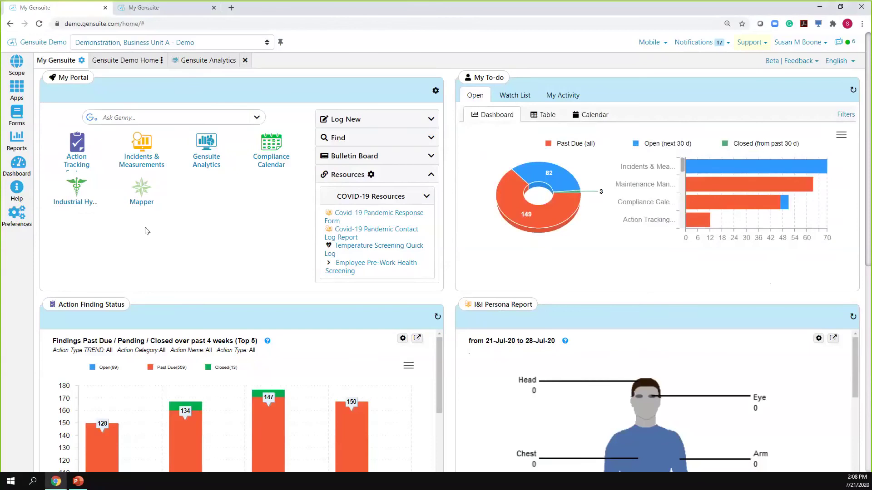
{"action": "left_click", "coordinate": [79, 190]}
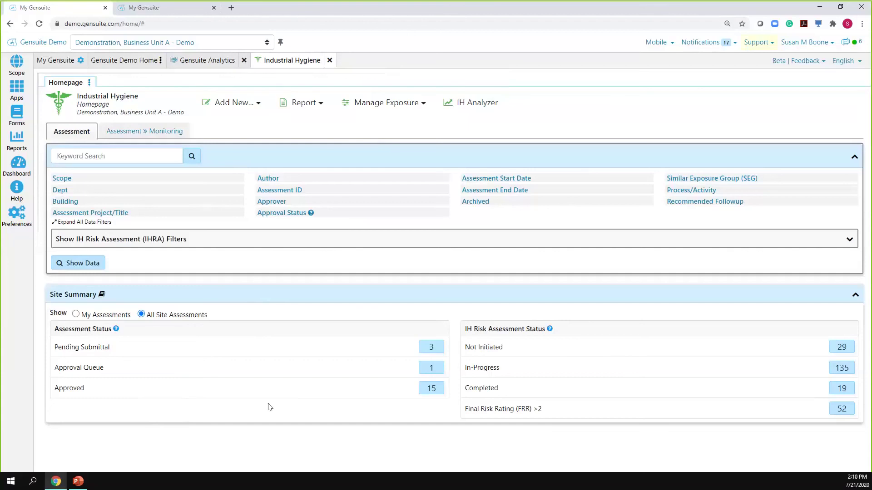
{"action": "left_click", "coordinate": [431, 390]}
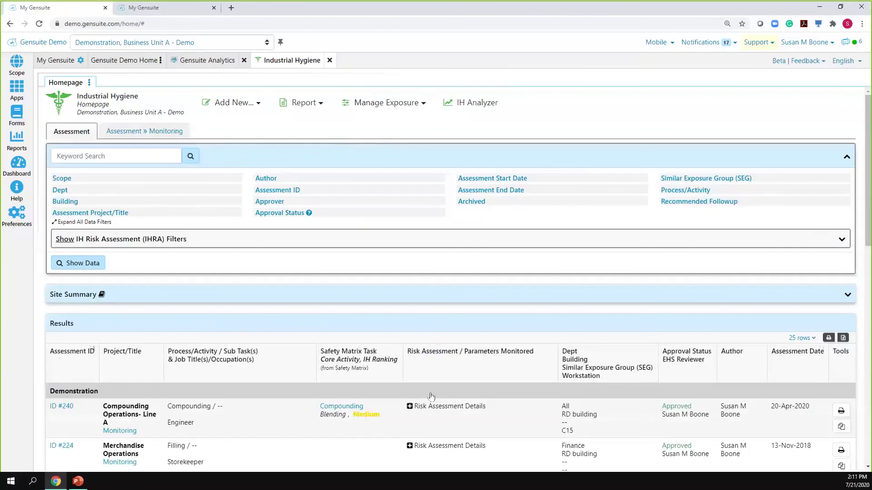
Examine the risk assessment details of the Compounding Operations- Line A assessment in the results, and collapse them again.
{"action": "scroll", "coordinate": [431, 395], "scroll_direction": "down", "scroll_amount": 2}
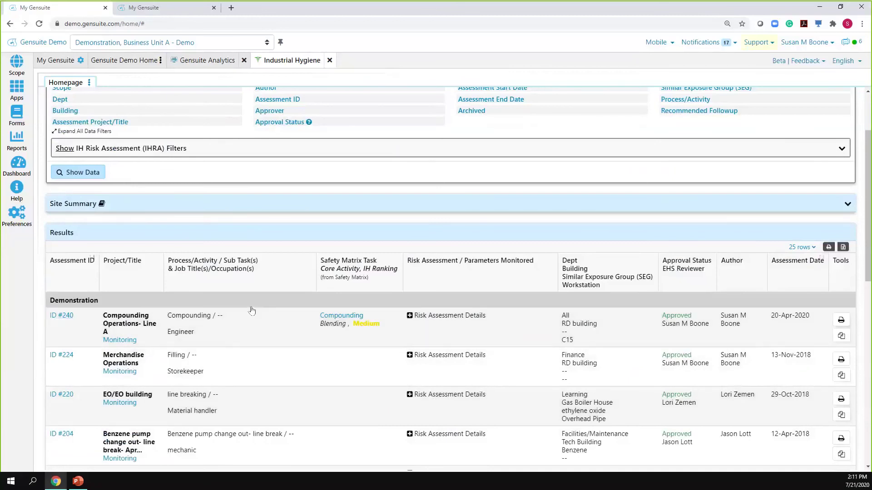
{"action": "left_click", "coordinate": [429, 316]}
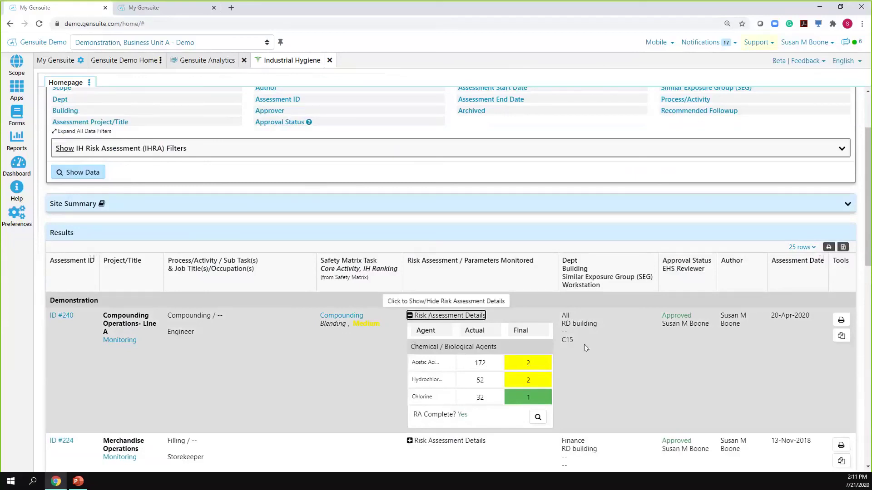
{"action": "left_click", "coordinate": [408, 316]}
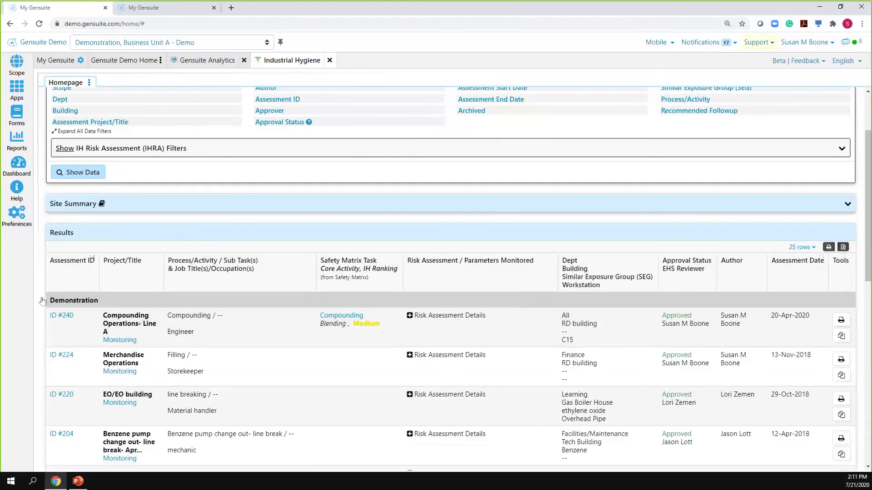
Open assessment ID #240 and review its process summary, risk assessment, SDS and Safety Matrix references, calendar tasks and action tracking sections.
{"action": "left_click", "coordinate": [56, 315]}
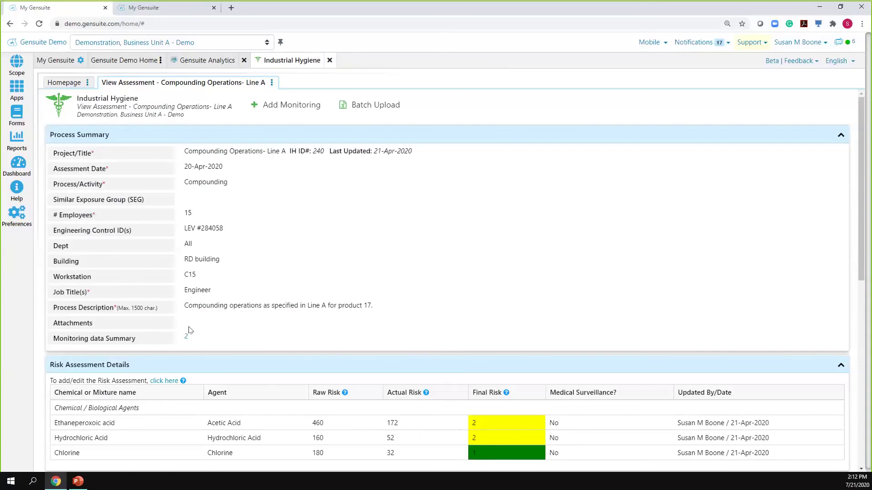
{"action": "scroll", "coordinate": [189, 330], "scroll_direction": "down", "scroll_amount": 1}
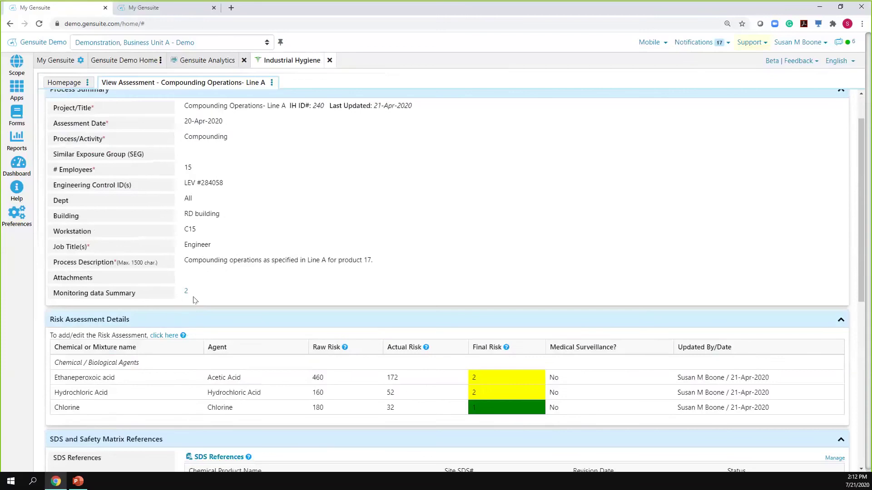
{"action": "scroll", "coordinate": [193, 299], "scroll_direction": "up", "scroll_amount": 1}
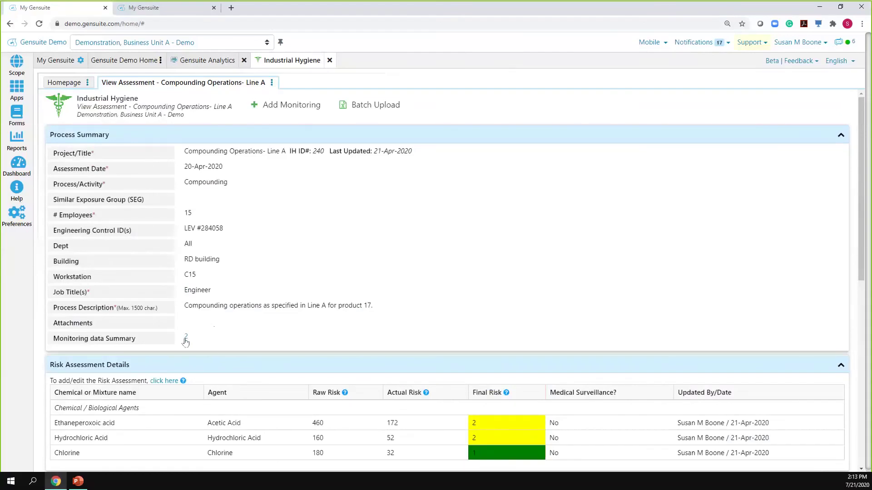
{"action": "scroll", "coordinate": [186, 342], "scroll_direction": "down", "scroll_amount": 1}
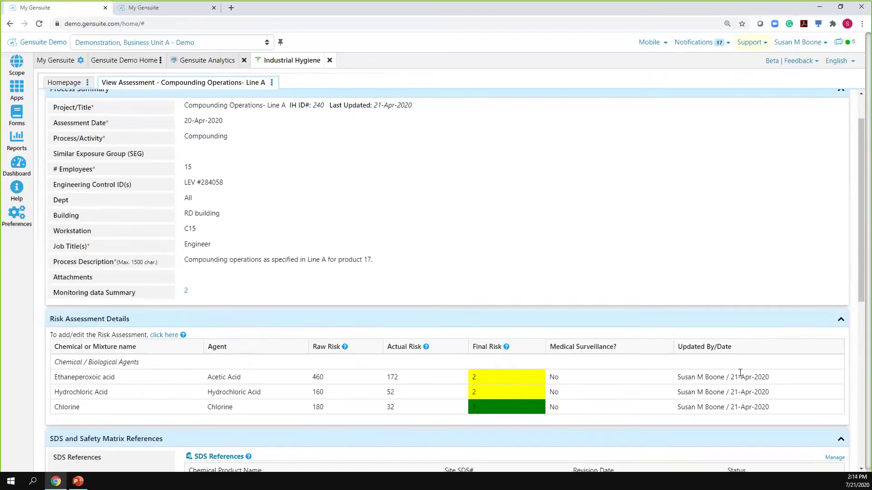
{"action": "scroll", "coordinate": [740, 375], "scroll_direction": "down", "scroll_amount": 2}
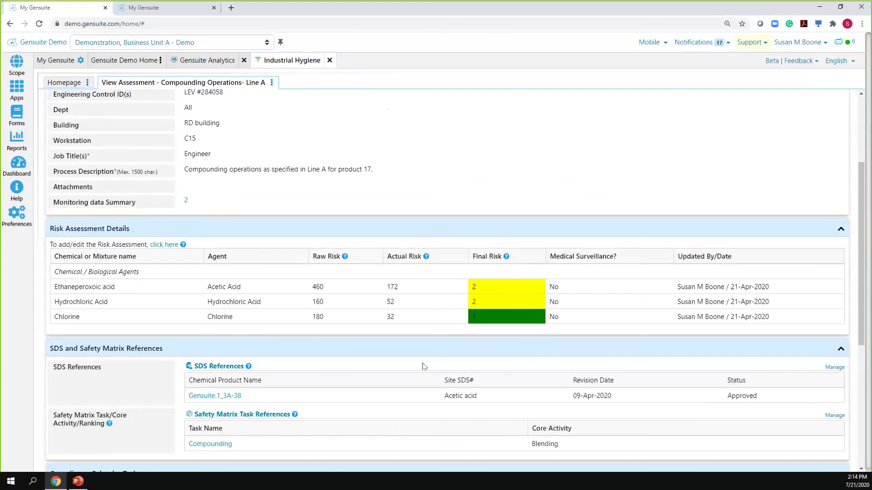
{"action": "scroll", "coordinate": [347, 363], "scroll_direction": "down", "scroll_amount": 1}
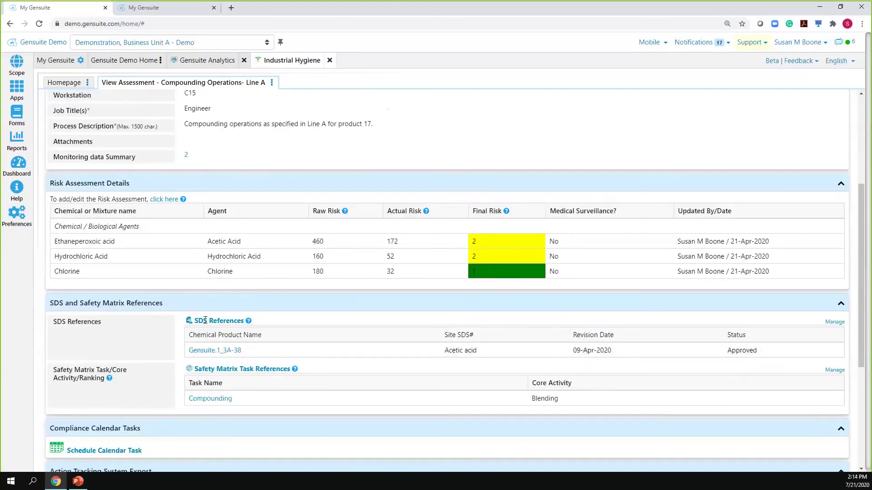
{"action": "mouse_move", "coordinate": [191, 328]}
{"action": "scroll", "coordinate": [231, 317], "scroll_direction": "down", "scroll_amount": 3}
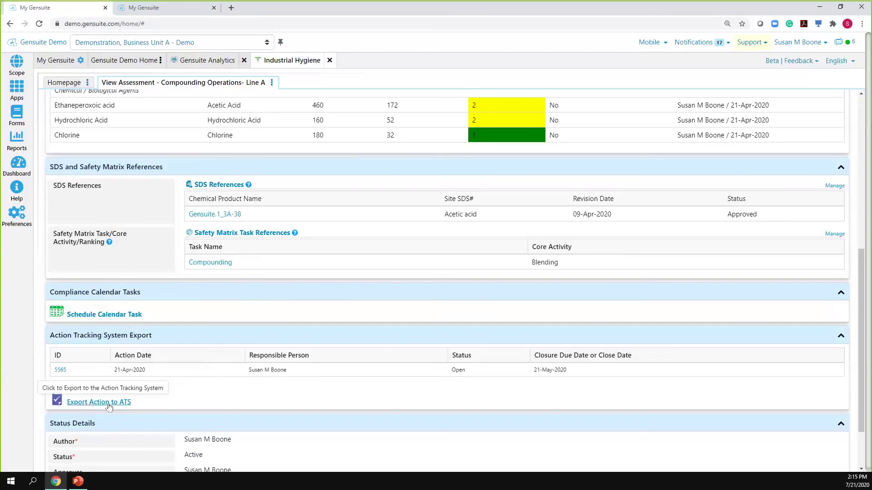
{"action": "scroll", "coordinate": [109, 407], "scroll_direction": "up", "scroll_amount": 1}
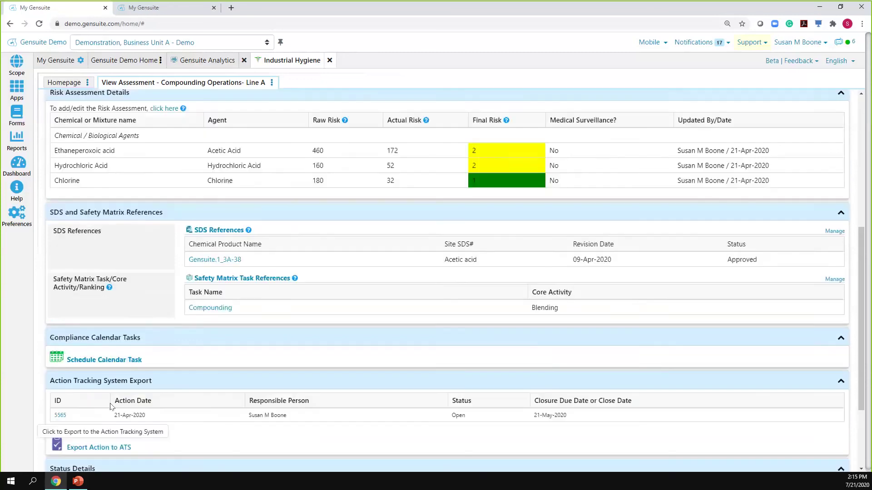
{"action": "scroll", "coordinate": [110, 407], "scroll_direction": "up", "scroll_amount": 1}
{"action": "scroll", "coordinate": [111, 406], "scroll_direction": "up", "scroll_amount": 5}
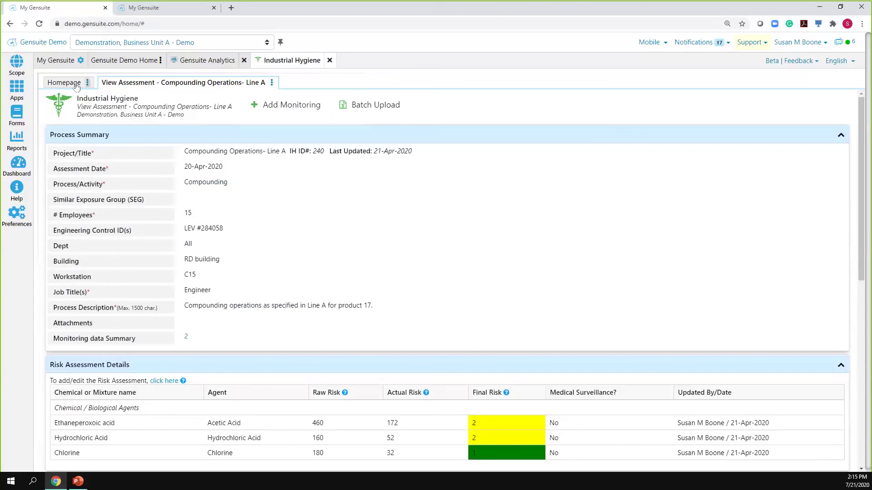
On the homepage, show assessment monitoring data filtered by scope Gensuite Demo [Business] and parameter Acetone.
{"action": "left_click", "coordinate": [58, 87]}
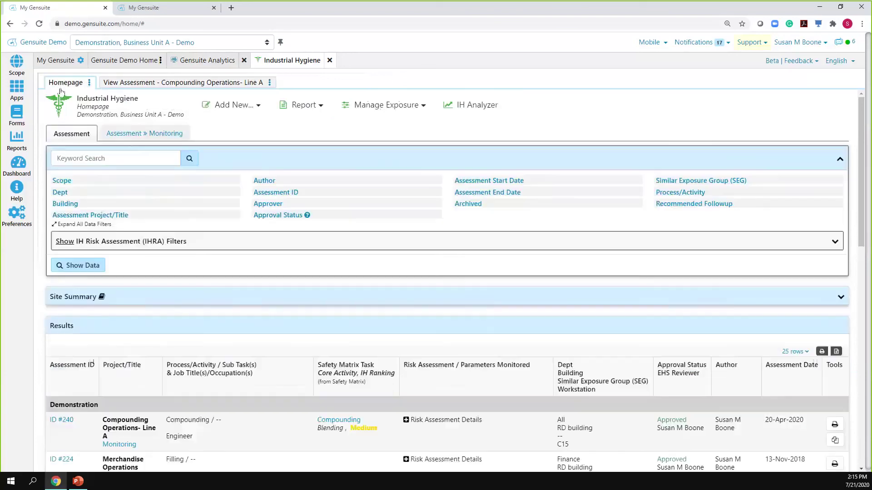
{"action": "left_click", "coordinate": [130, 135]}
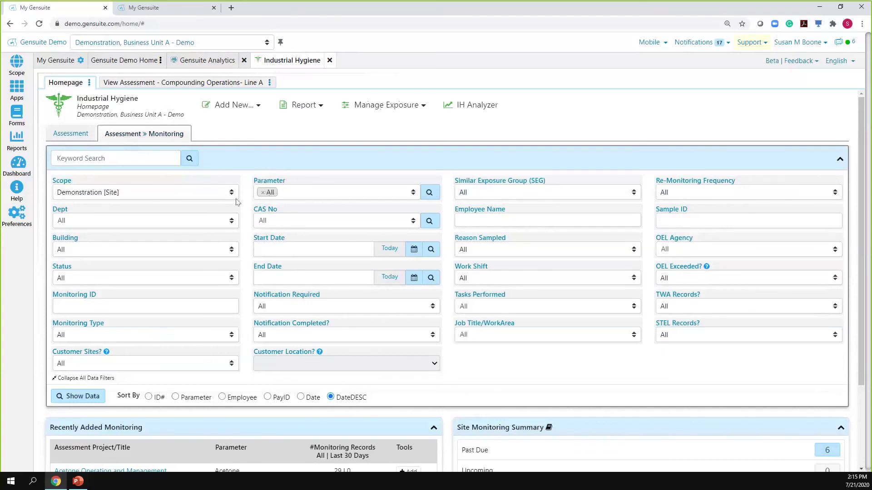
{"action": "left_click", "coordinate": [191, 195]}
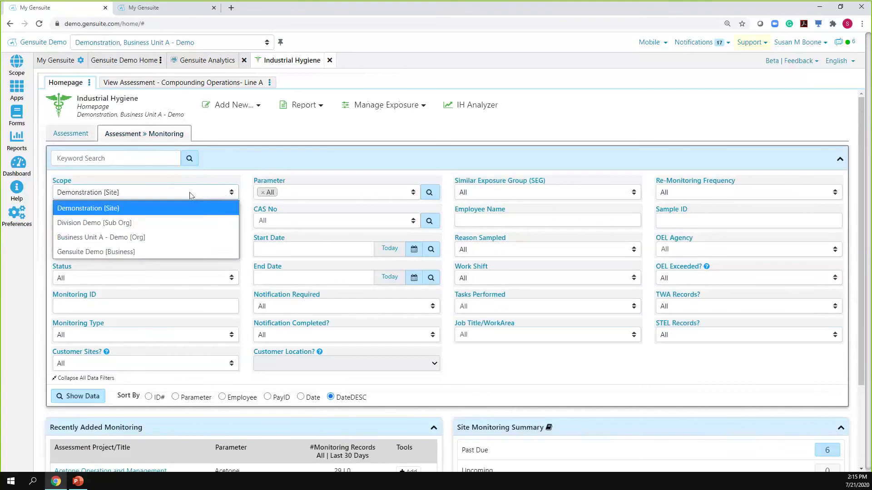
{"action": "left_click", "coordinate": [153, 252]}
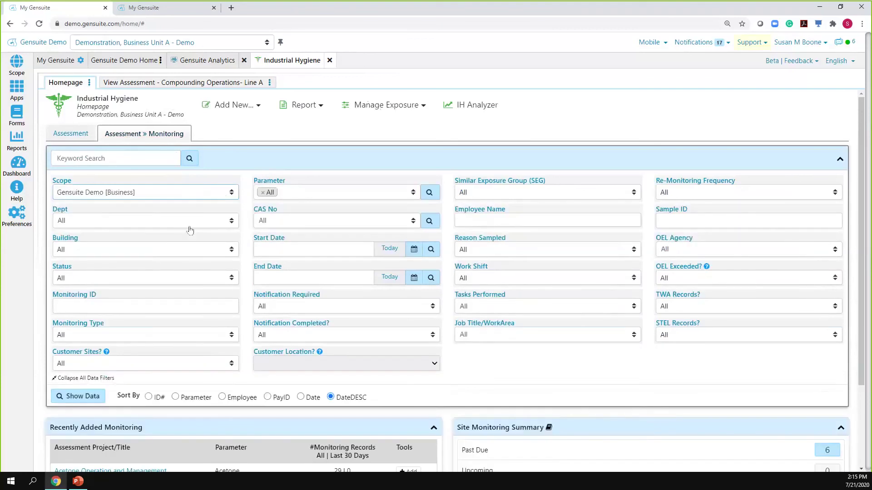
{"action": "left_click", "coordinate": [262, 193]}
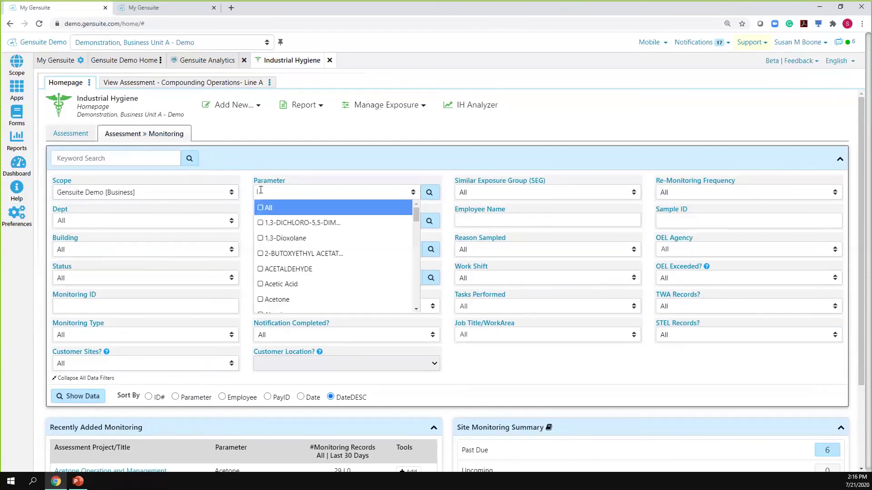
{"action": "left_click", "coordinate": [281, 300]}
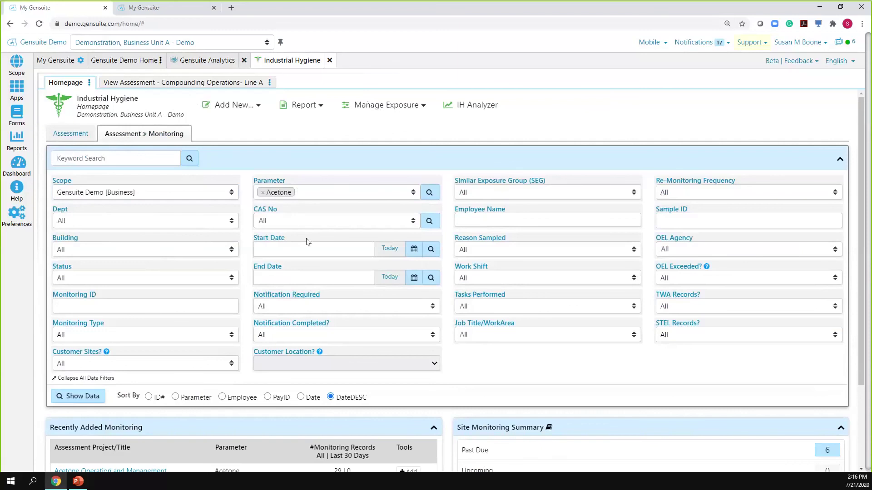
{"action": "scroll", "coordinate": [306, 242], "scroll_direction": "down", "scroll_amount": 1}
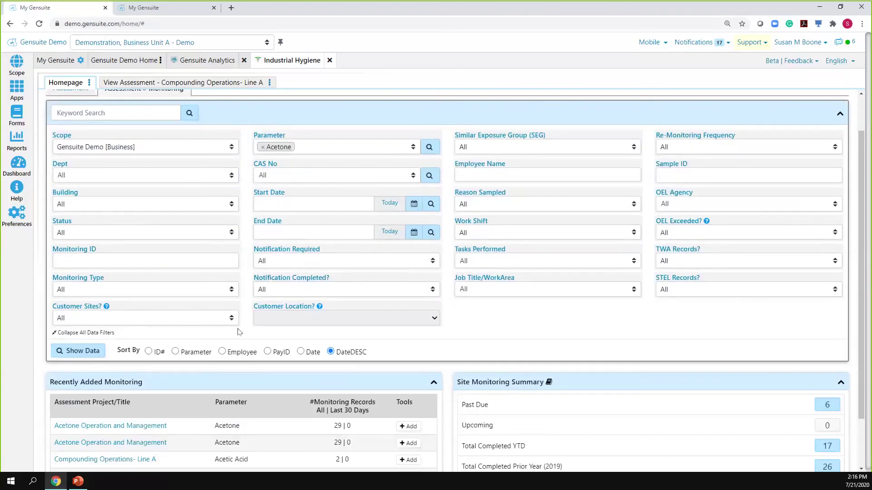
{"action": "scroll", "coordinate": [290, 347], "scroll_direction": "down", "scroll_amount": 1}
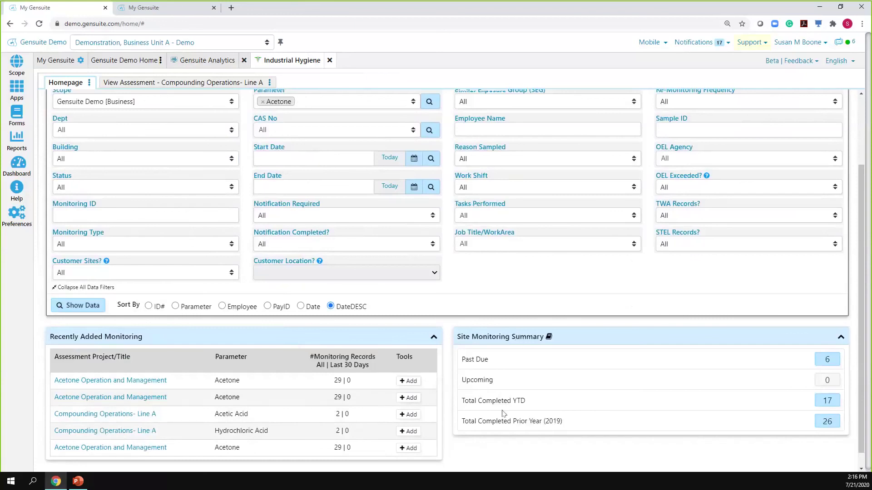
{"action": "left_click", "coordinate": [77, 304]}
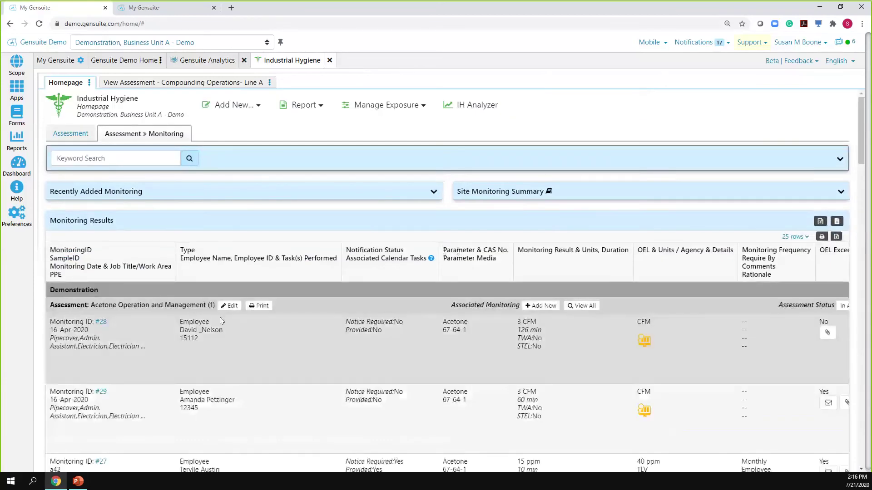
Look through the acetone monitoring results, and open monitoring record #28 for editing.
{"action": "scroll", "coordinate": [220, 318], "scroll_direction": "down", "scroll_amount": 2}
{"action": "scroll", "coordinate": [210, 372], "scroll_direction": "down", "scroll_amount": 4}
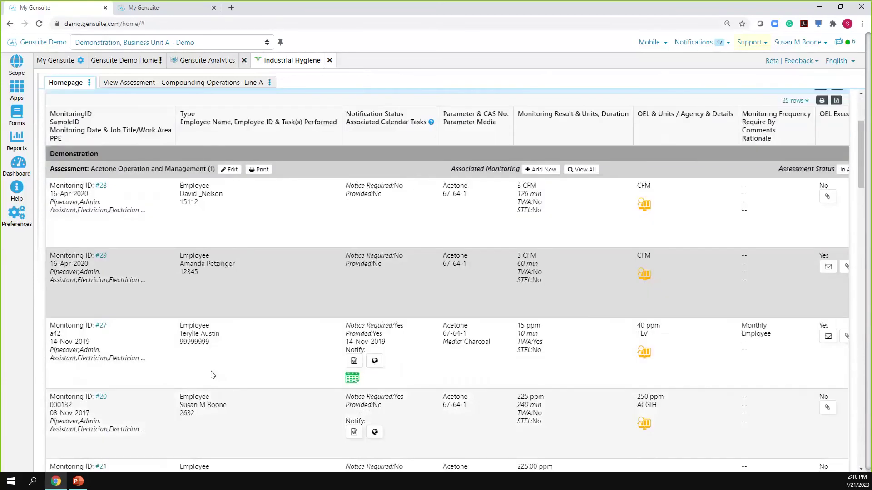
{"action": "scroll", "coordinate": [210, 371], "scroll_direction": "down", "scroll_amount": 7}
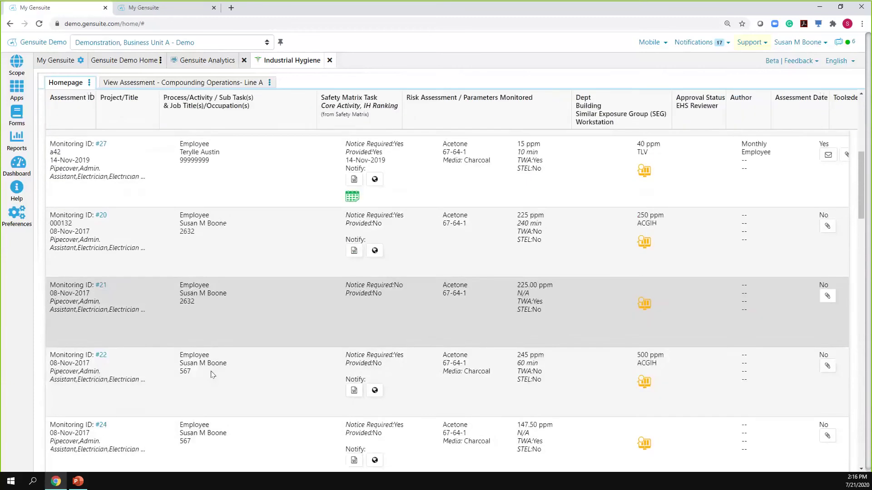
{"action": "scroll", "coordinate": [210, 372], "scroll_direction": "up", "scroll_amount": 9}
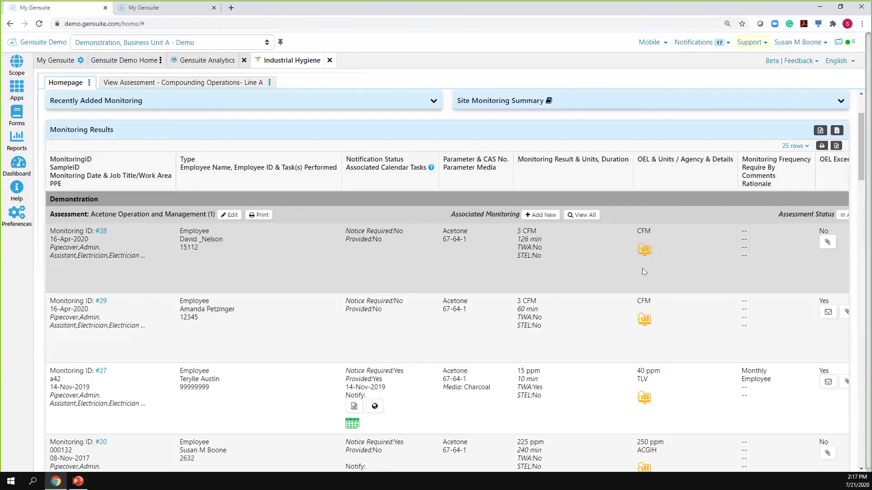
{"action": "scroll", "coordinate": [655, 258], "scroll_direction": "down", "scroll_amount": 1}
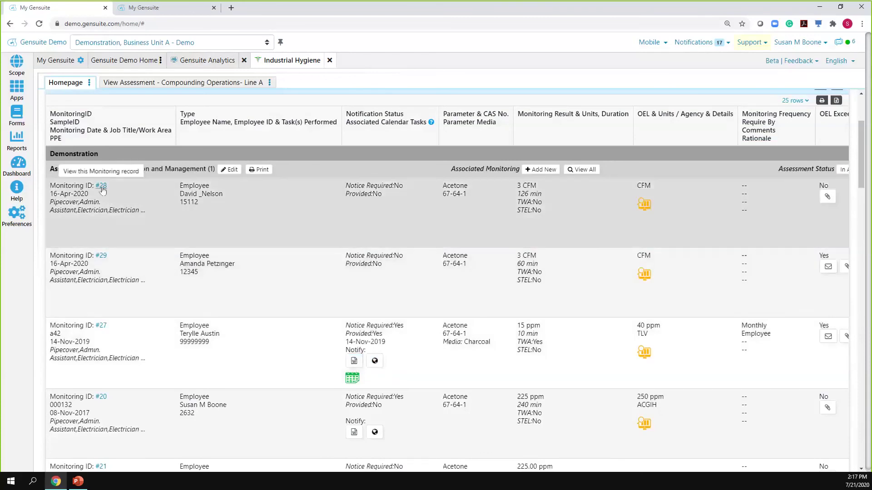
{"action": "left_click", "coordinate": [104, 188]}
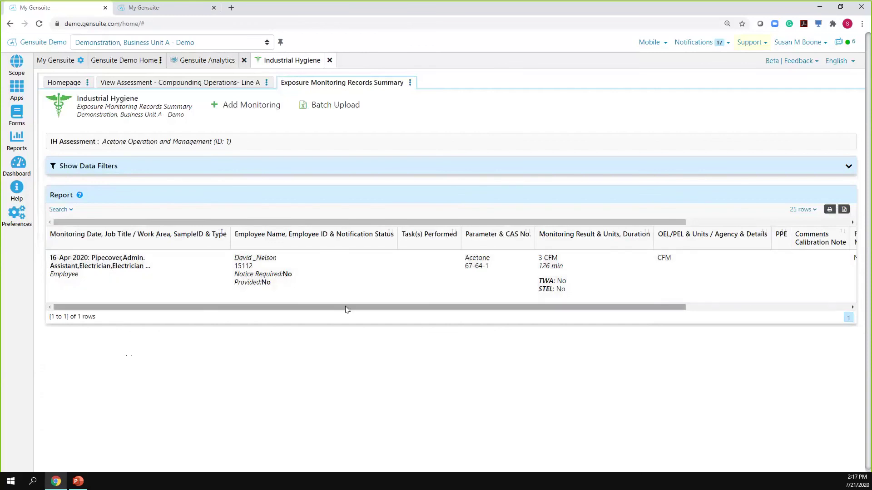
{"action": "left_click_drag", "start_coordinate": [345, 308], "coordinate": [680, 319]}
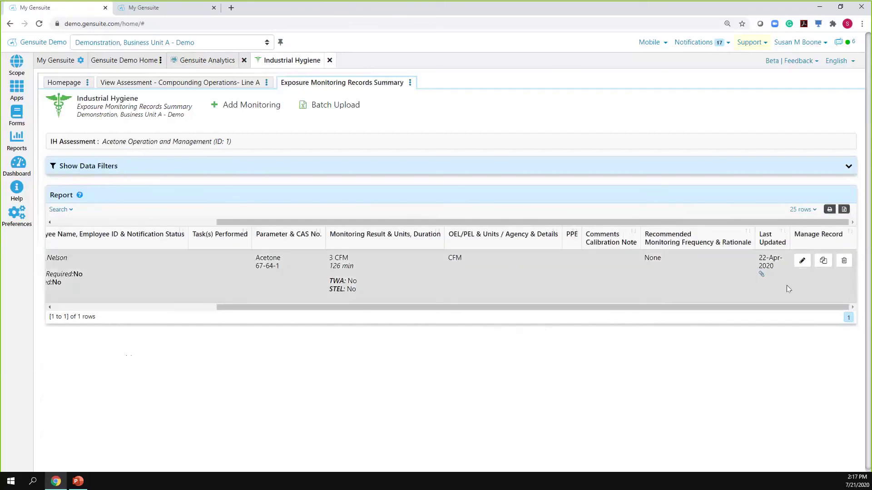
{"action": "left_click", "coordinate": [801, 262]}
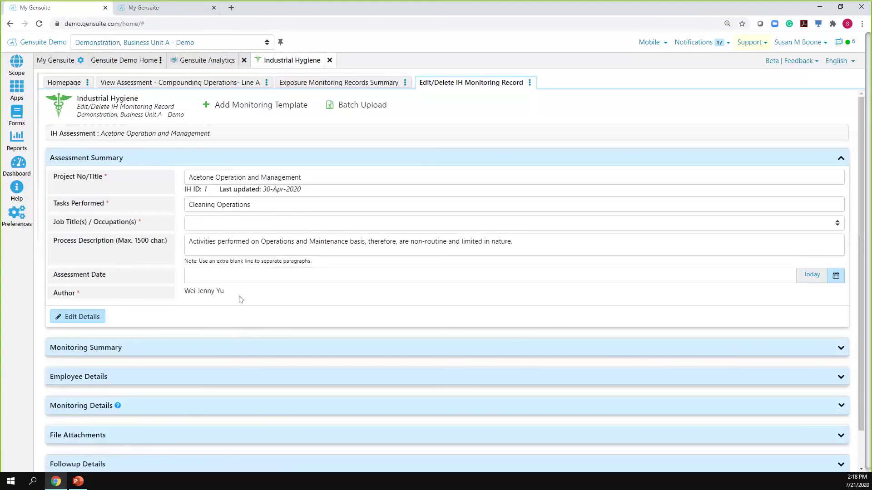
In the assessment summary, set the job title to Assembler and the assessment date to today, 21-Jul-2020.
{"action": "left_click", "coordinate": [216, 221]}
{"action": "left_click", "coordinate": [210, 253]}
{"action": "left_click", "coordinate": [798, 279]}
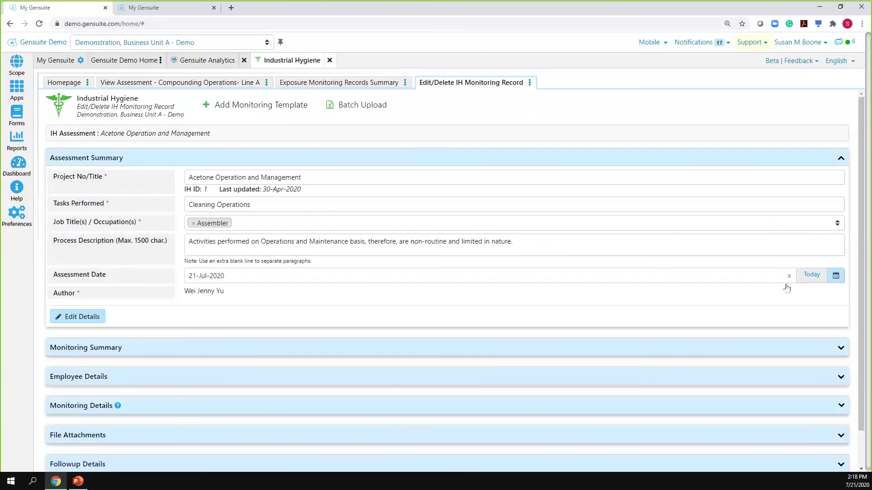
In the monitoring summary, check the monitoring type options and fill in the coordinates from the current location.
{"action": "left_click", "coordinate": [537, 347]}
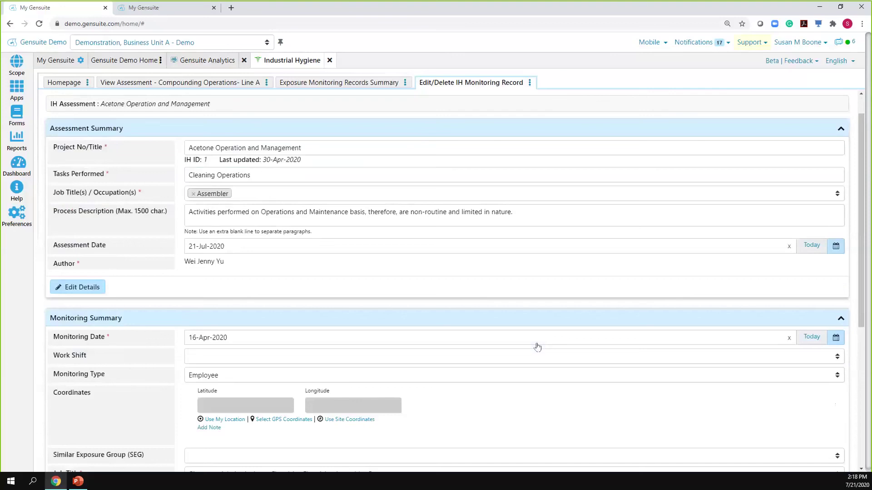
{"action": "scroll", "coordinate": [537, 348], "scroll_direction": "down", "scroll_amount": 2}
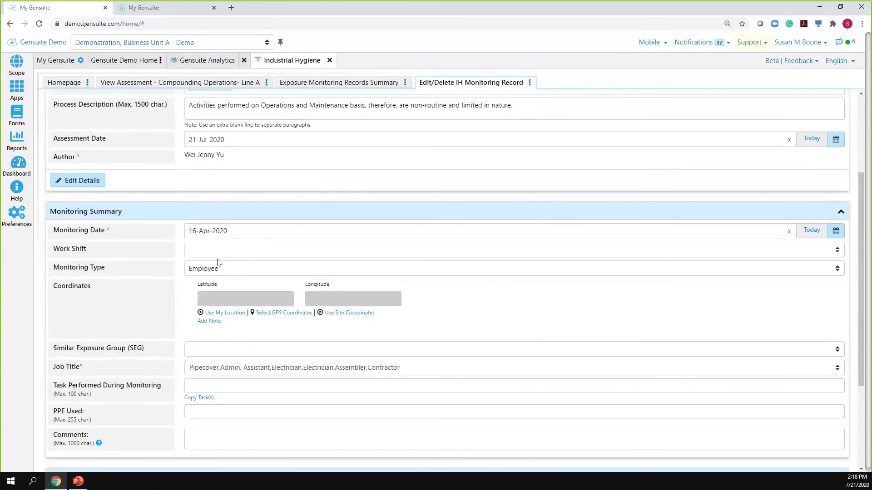
{"action": "left_click", "coordinate": [218, 273]}
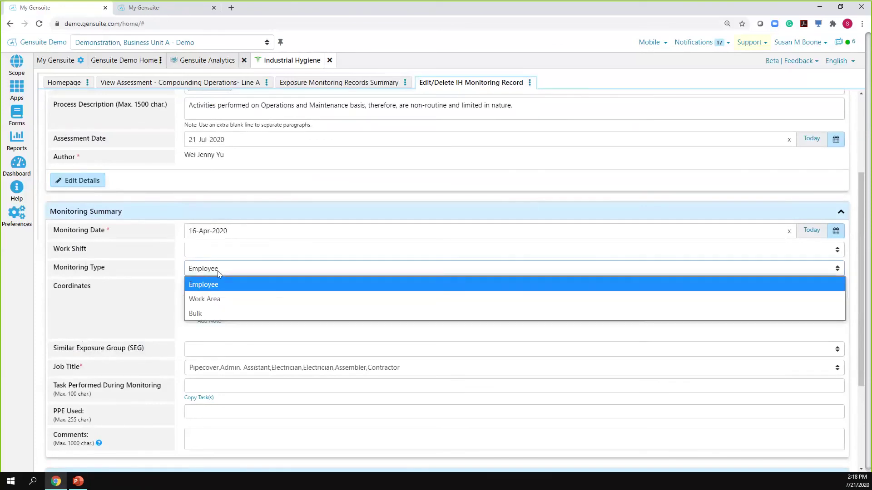
{"action": "left_click", "coordinate": [177, 273]}
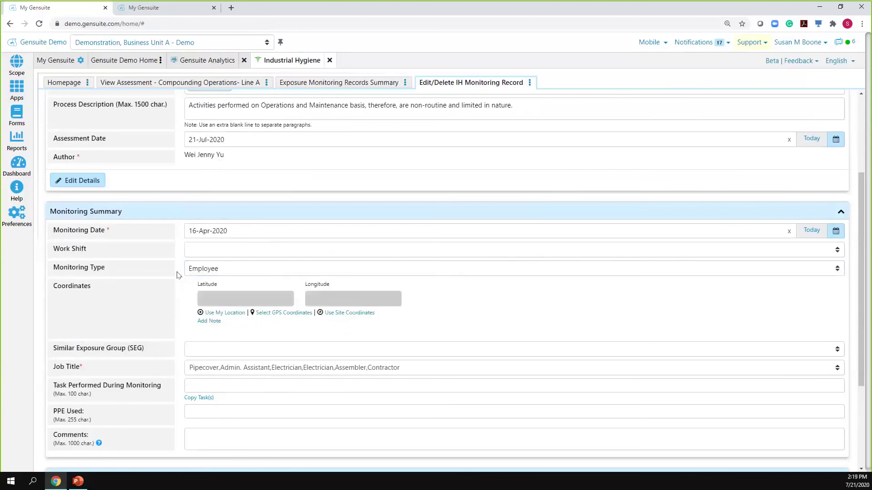
{"action": "left_click", "coordinate": [213, 313]}
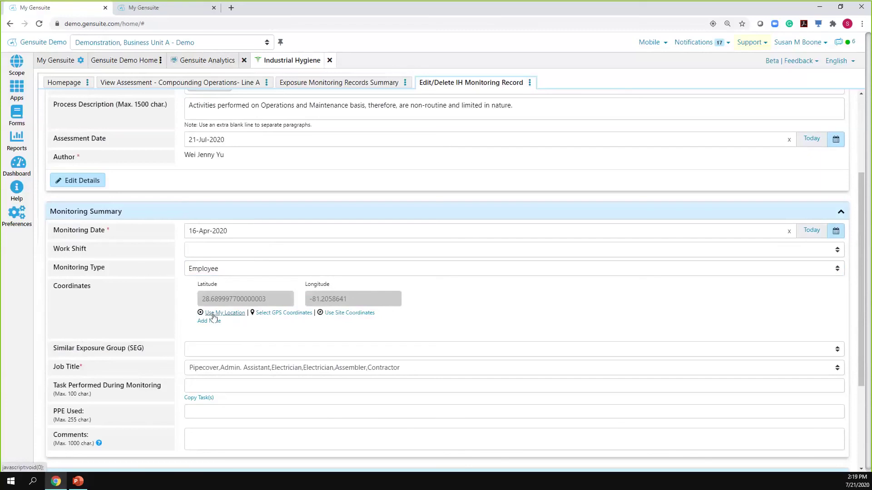
{"action": "scroll", "coordinate": [213, 316], "scroll_direction": "down", "scroll_amount": 1}
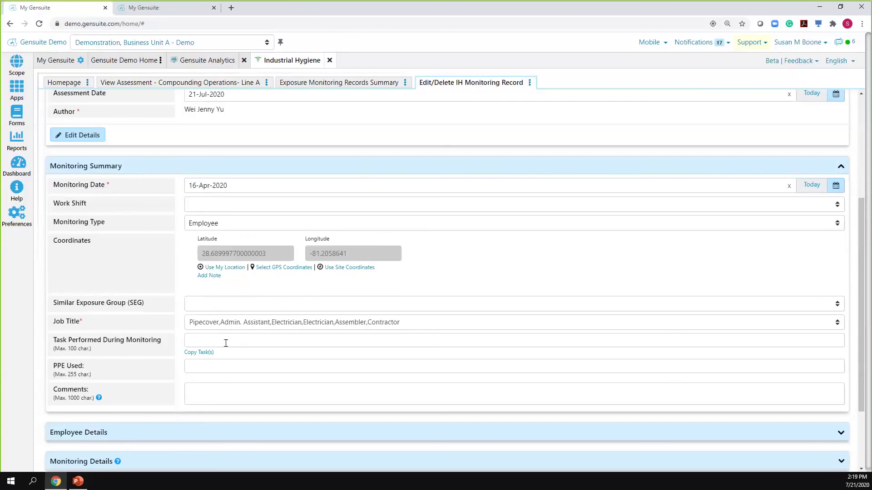
{"action": "left_click", "coordinate": [225, 366]}
{"action": "left_click", "coordinate": [238, 394]}
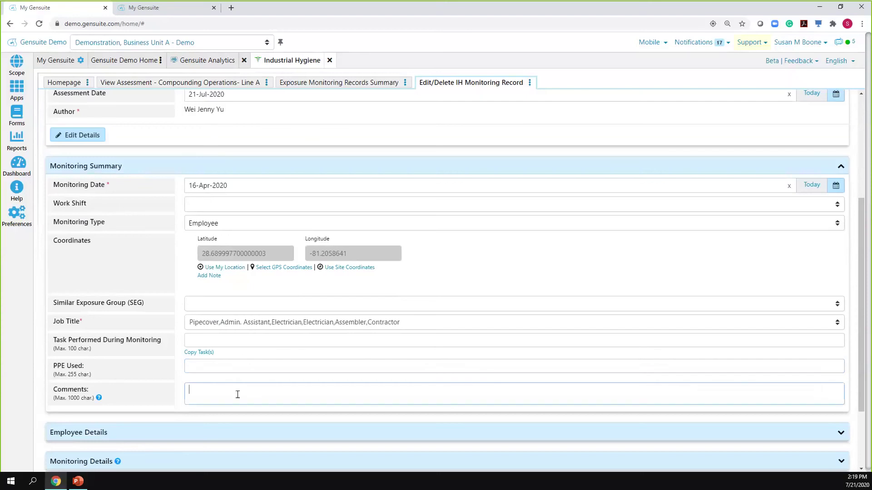
In the employee details, set the reason sampled to Baseline and employee notification required to Yes.
{"action": "scroll", "coordinate": [237, 395], "scroll_direction": "down", "scroll_amount": 3}
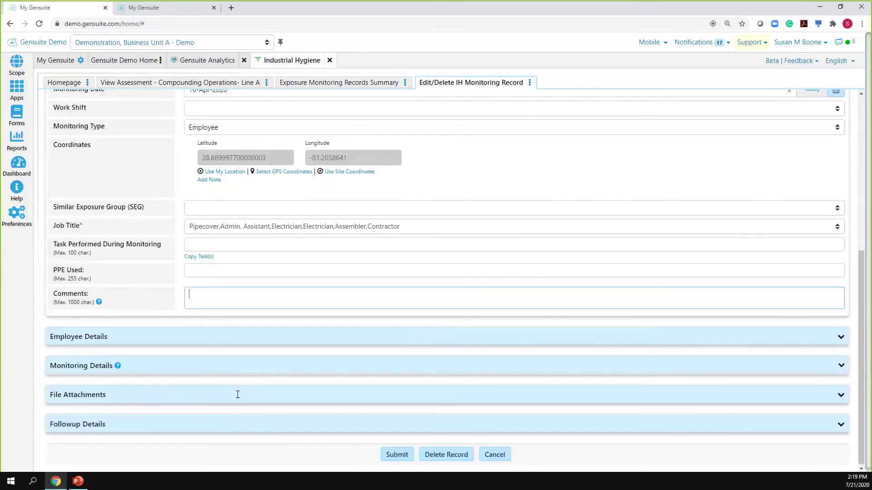
{"action": "left_click", "coordinate": [222, 337]}
{"action": "scroll", "coordinate": [222, 332], "scroll_direction": "down", "scroll_amount": 1}
{"action": "scroll", "coordinate": [267, 267], "scroll_direction": "down", "scroll_amount": 2}
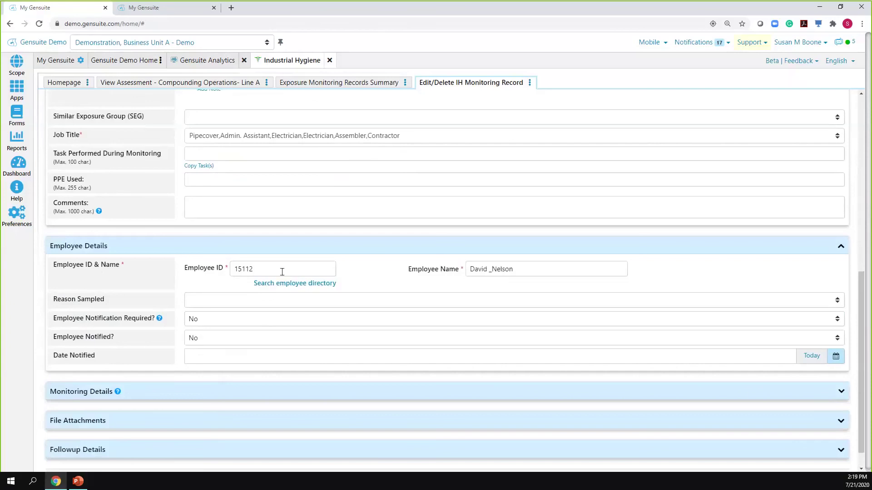
{"action": "left_click", "coordinate": [273, 301]}
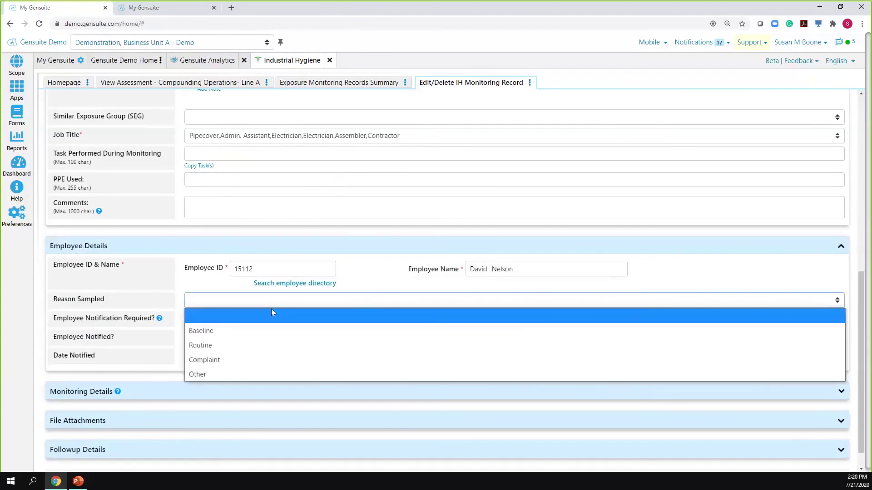
{"action": "left_click", "coordinate": [266, 344]}
{"action": "mouse_move", "coordinate": [156, 312]}
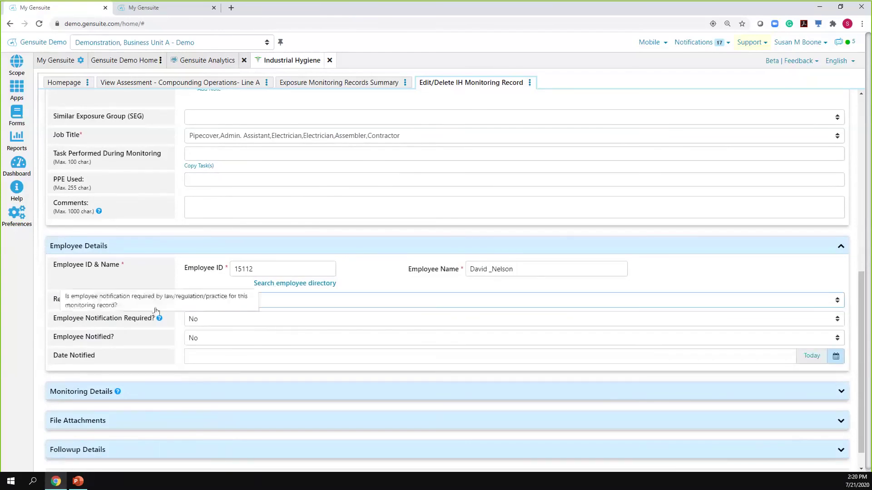
{"action": "left_click", "coordinate": [205, 322]}
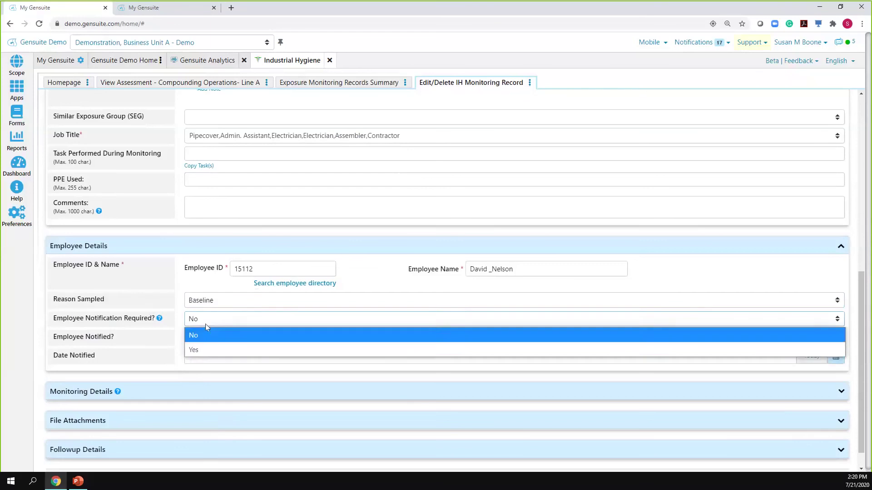
{"action": "left_click", "coordinate": [211, 348]}
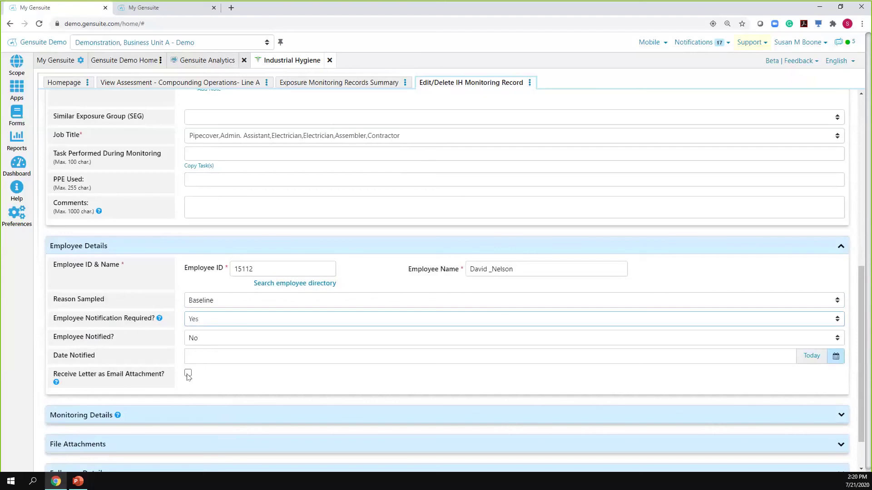
Open the monitoring details and examine the sampling, time weighted average and acetone parameter fields.
{"action": "scroll", "coordinate": [188, 377], "scroll_direction": "down", "scroll_amount": 2}
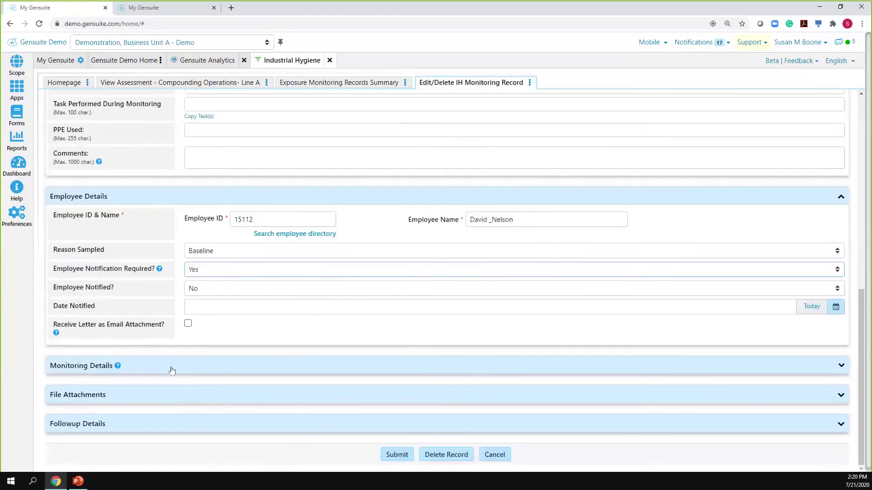
{"action": "left_click", "coordinate": [171, 369]}
{"action": "scroll", "coordinate": [172, 369], "scroll_direction": "down", "scroll_amount": 5}
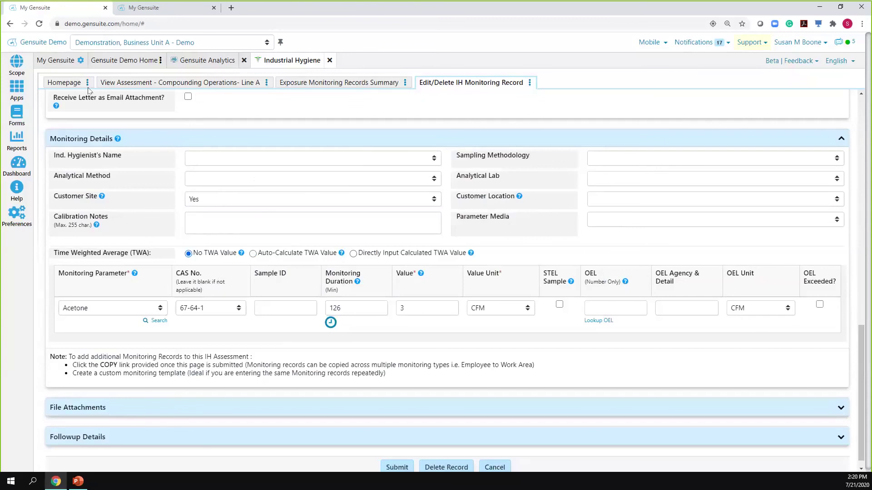
From the homepage, run the Final Risk Rating Report filtered to final risk ratings 3 & 4 only.
{"action": "left_click", "coordinate": [68, 85]}
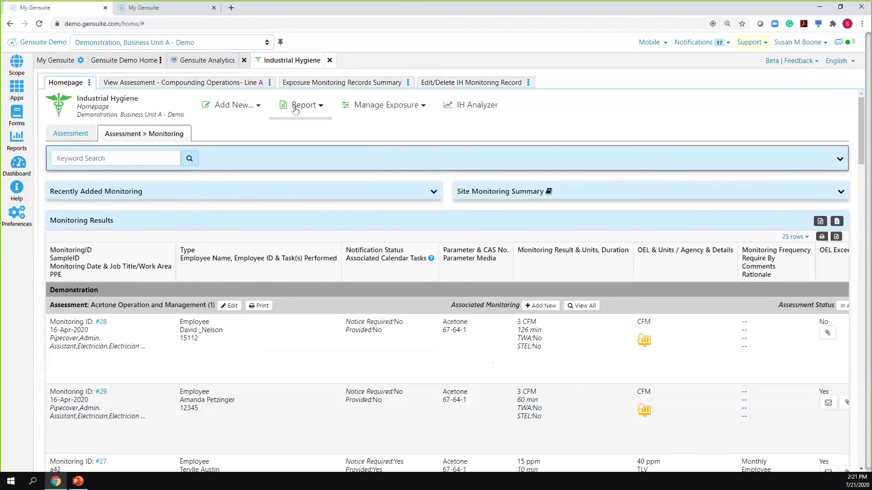
{"action": "left_click", "coordinate": [310, 109]}
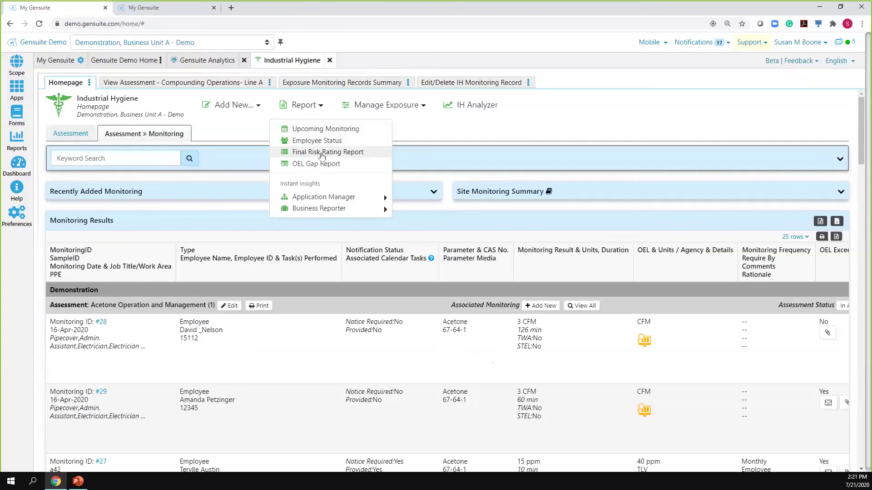
{"action": "left_click", "coordinate": [321, 156]}
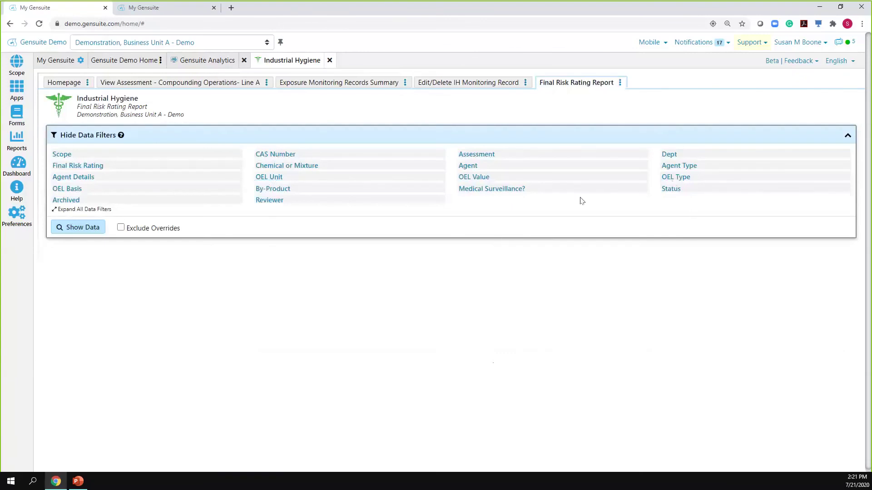
{"action": "left_click", "coordinate": [86, 167]}
{"action": "left_click", "coordinate": [222, 177]}
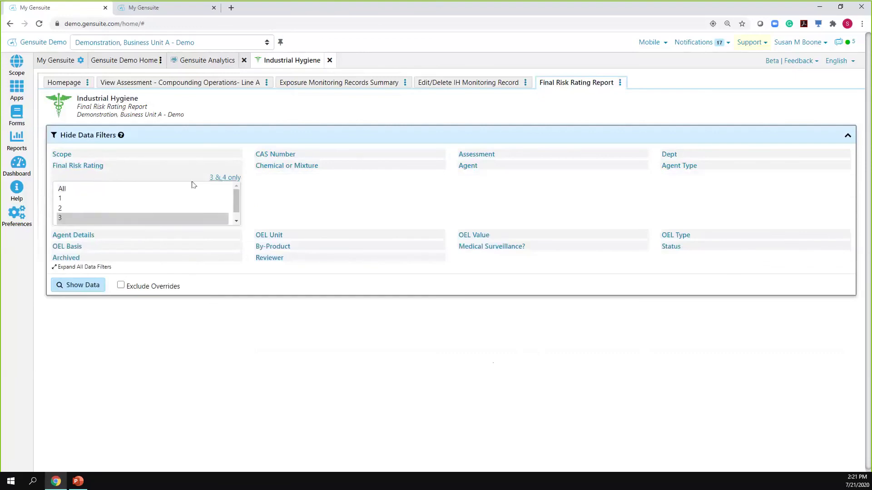
{"action": "left_click", "coordinate": [73, 286]}
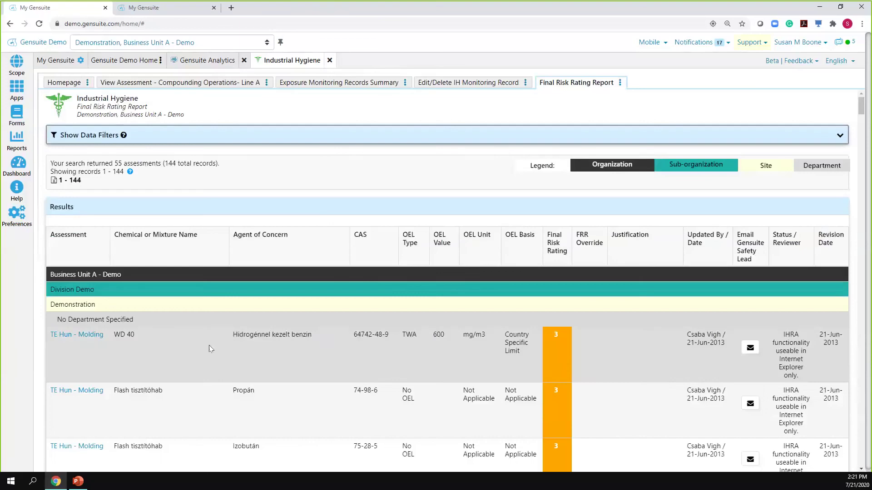
Look over the final risk rating results and close the report.
{"action": "scroll", "coordinate": [396, 321], "scroll_direction": "down", "scroll_amount": 1}
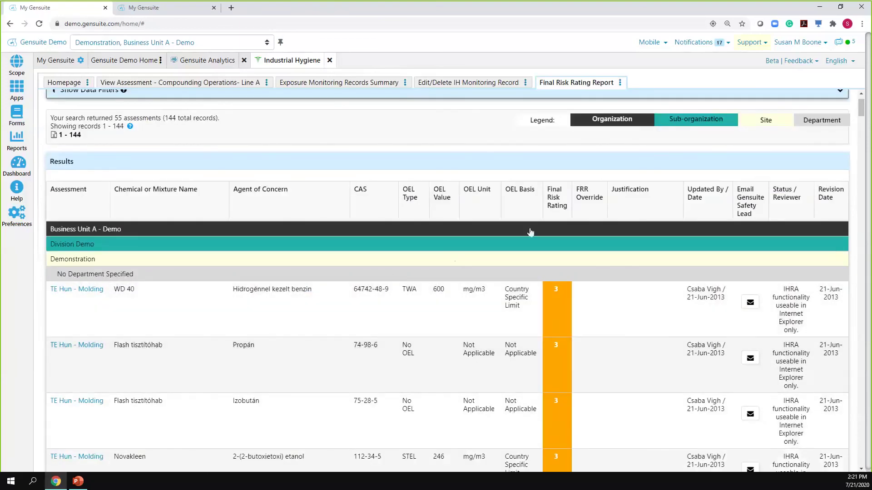
{"action": "scroll", "coordinate": [530, 232], "scroll_direction": "up", "scroll_amount": 1}
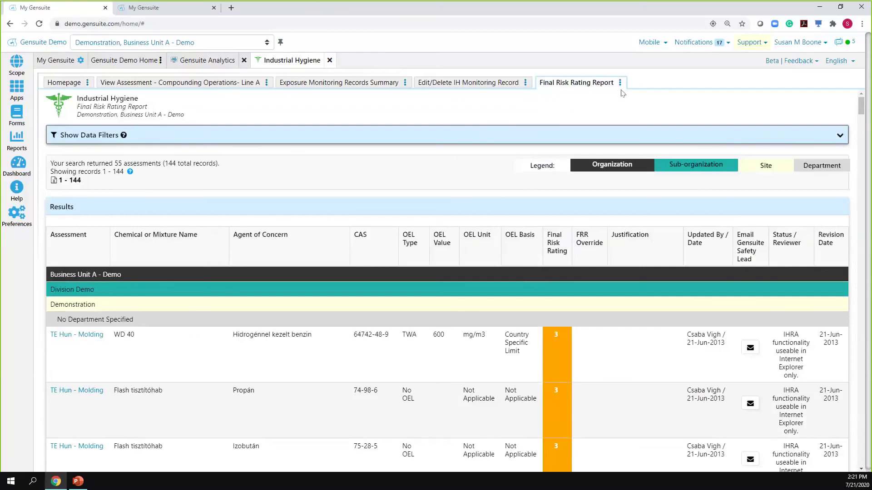
{"action": "left_click", "coordinate": [620, 83]}
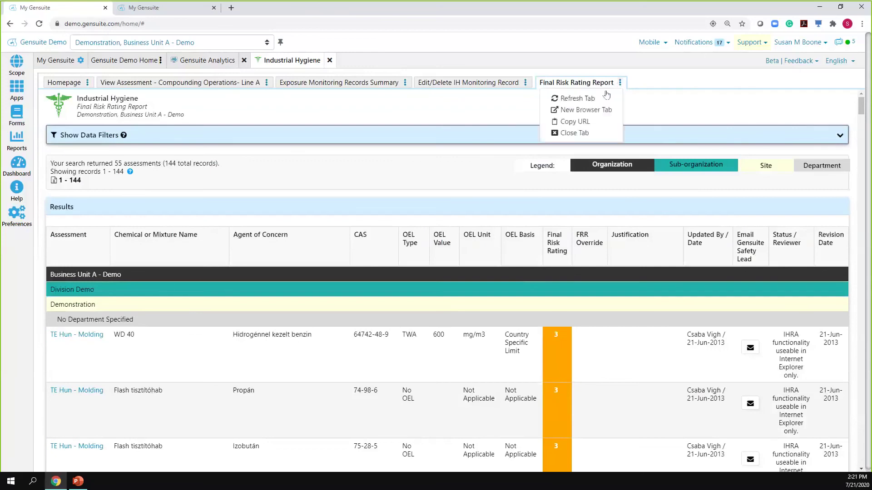
{"action": "left_click", "coordinate": [585, 133]}
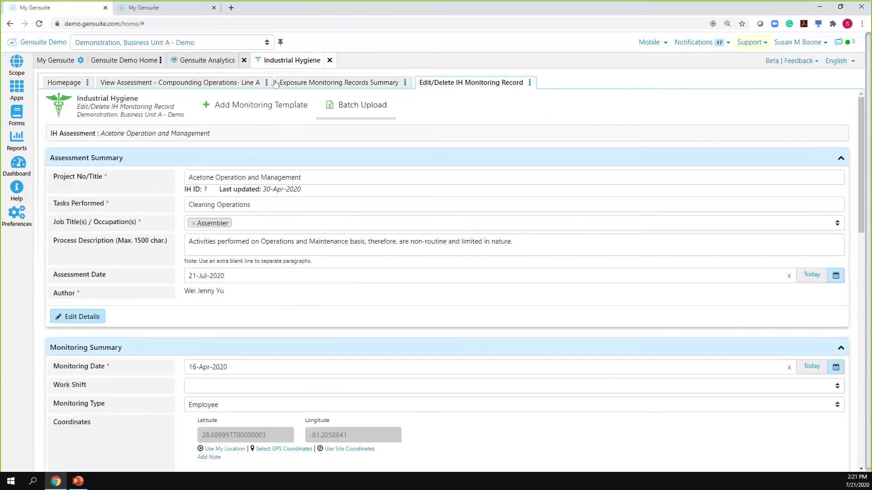
From the homepage, open the IH Analyzer and show data for scope Gensuite Demo [Business] and parameter Acetone.
{"action": "left_click", "coordinate": [65, 82]}
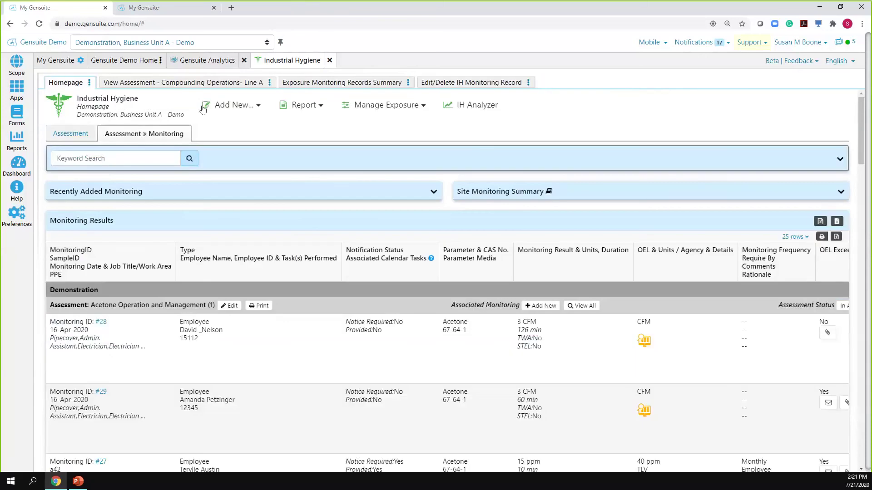
{"action": "left_click", "coordinate": [466, 106]}
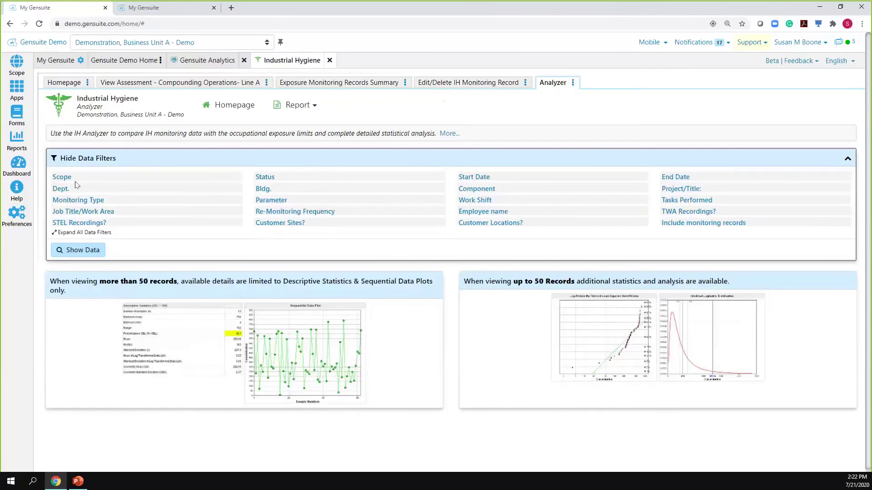
{"action": "left_click", "coordinate": [55, 176]}
{"action": "left_click", "coordinate": [72, 195]}
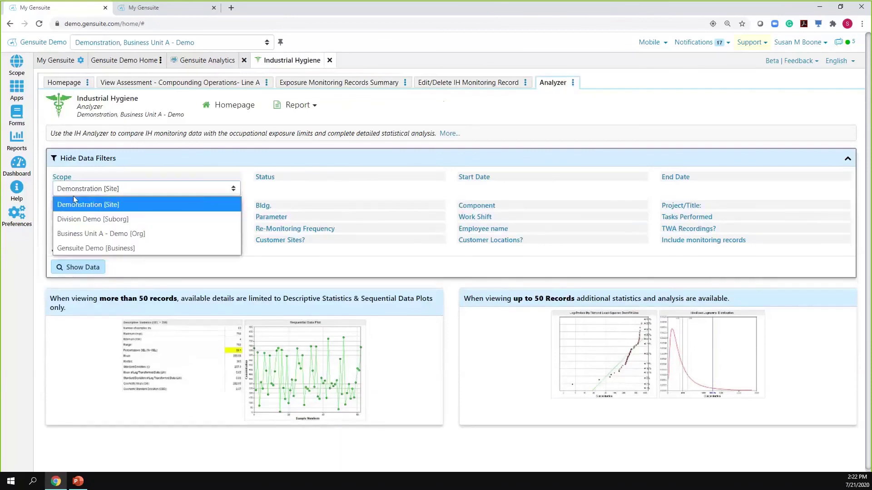
{"action": "left_click", "coordinate": [89, 248]}
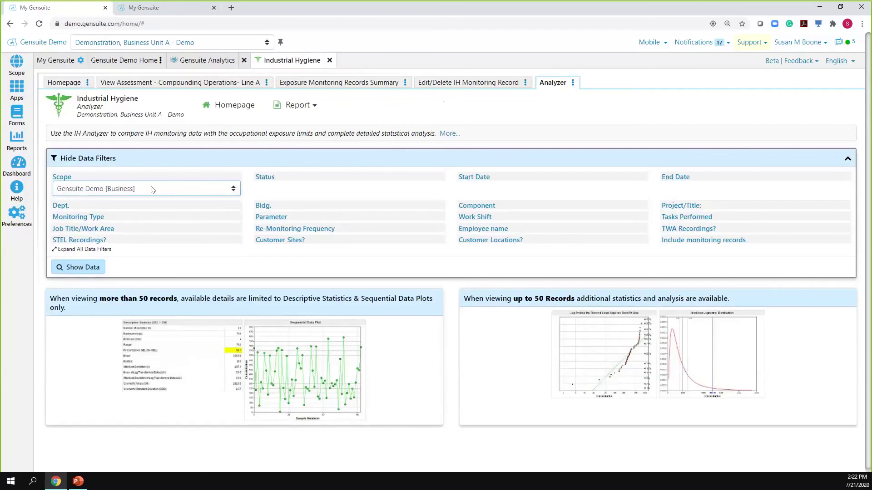
{"action": "left_click", "coordinate": [263, 217]}
{"action": "left_click", "coordinate": [277, 229]}
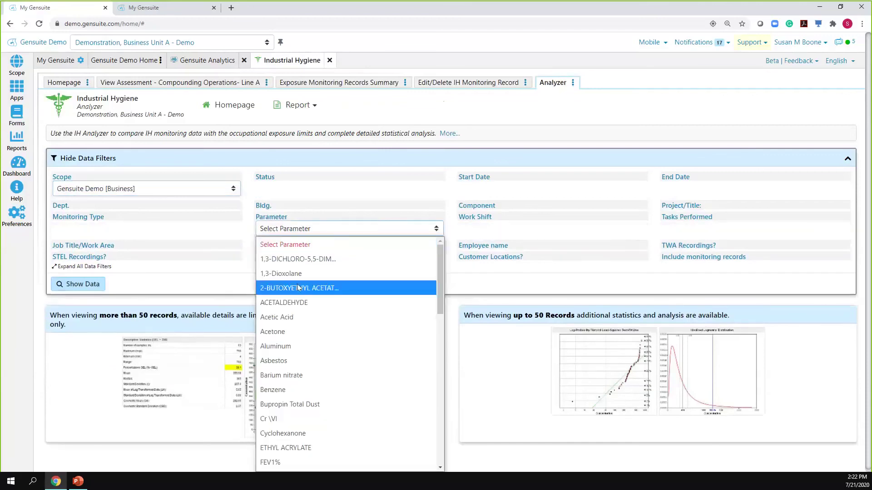
{"action": "left_click", "coordinate": [300, 335]}
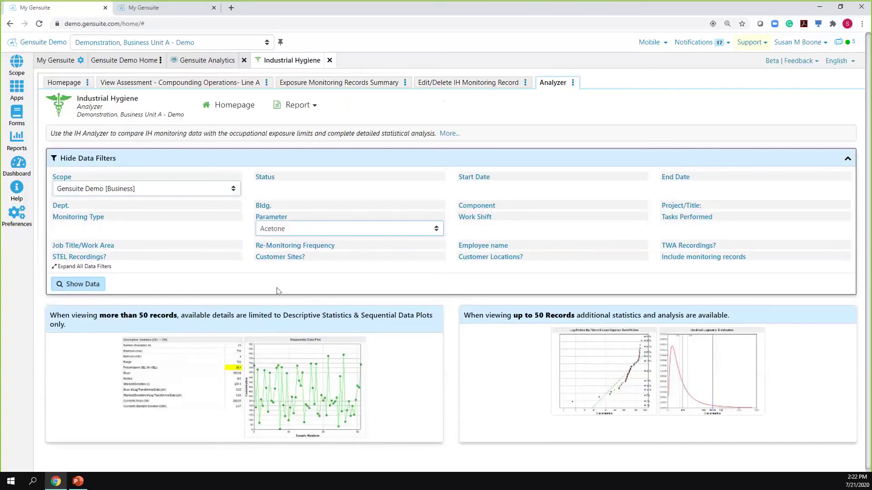
{"action": "left_click", "coordinate": [73, 285]}
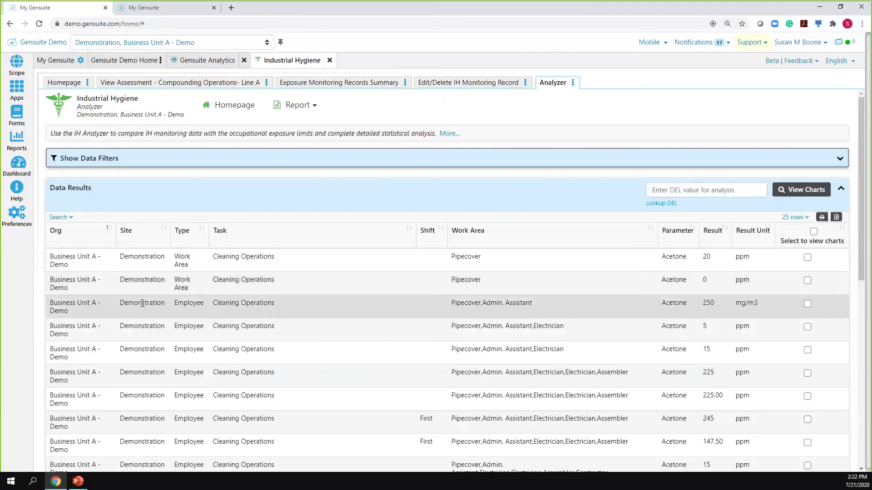
Set the OEL value for analysis to 250, select all acetone records and generate their charts.
{"action": "left_click", "coordinate": [661, 203]}
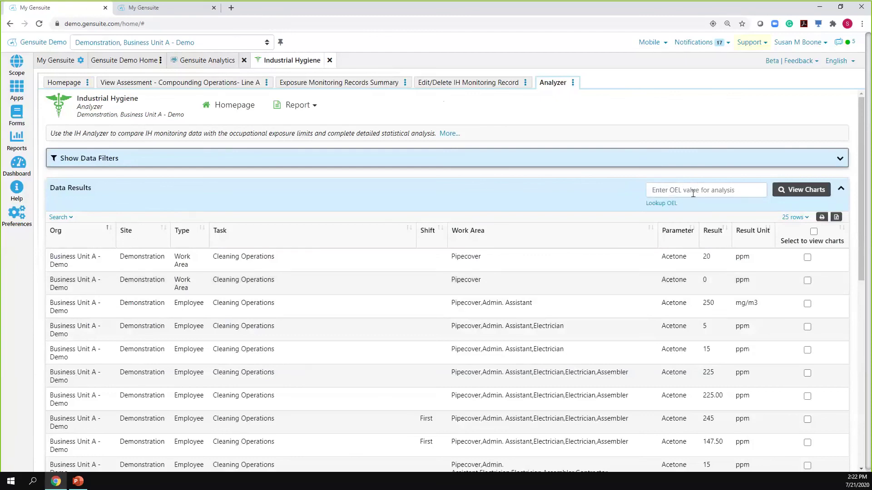
{"action": "left_click", "coordinate": [691, 190]}
{"action": "type", "text": "250"}
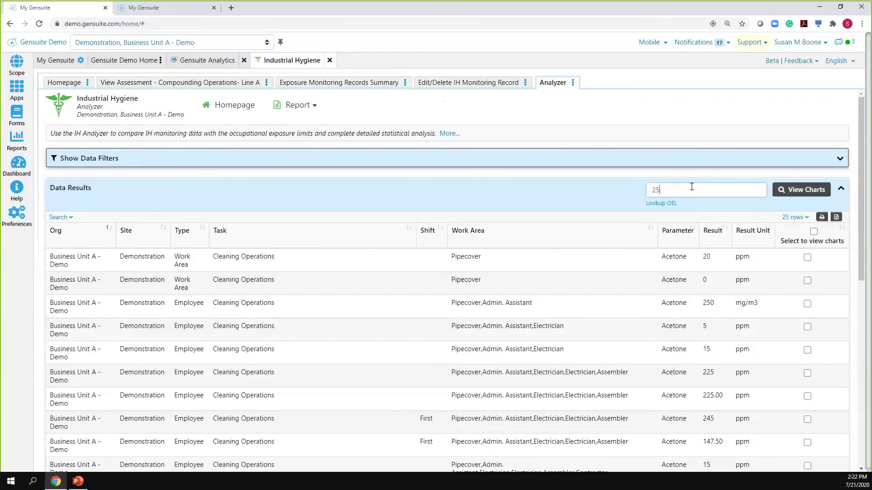
{"action": "left_click", "coordinate": [813, 231]}
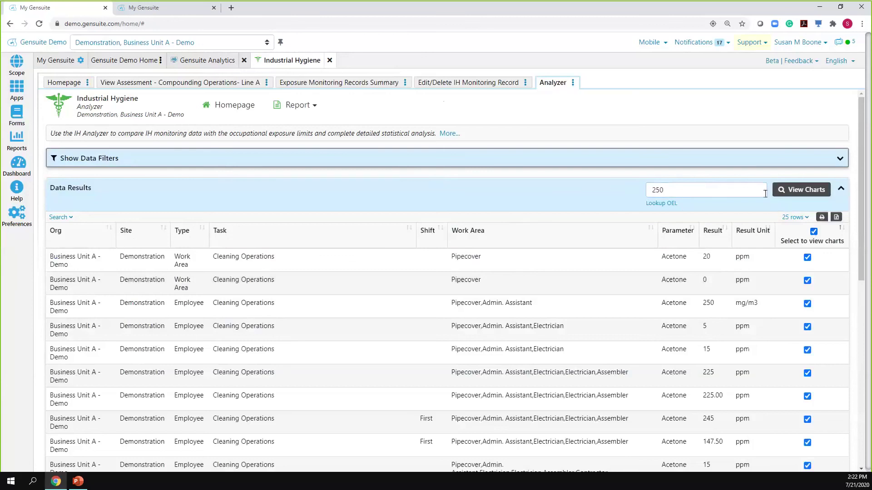
{"action": "left_click", "coordinate": [800, 194]}
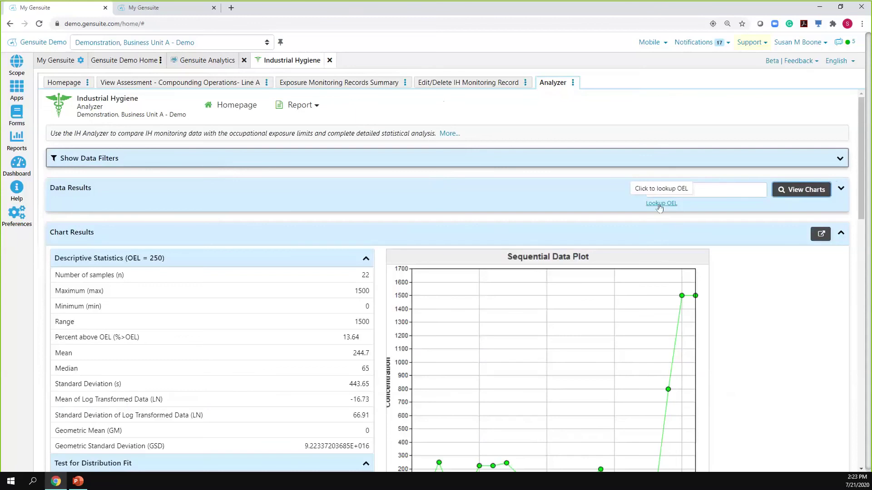
Examine the acetone descriptive statistics, distribution fit and parametric results, and the accompanying data and probability plots.
{"action": "scroll", "coordinate": [659, 208], "scroll_direction": "down", "scroll_amount": 2}
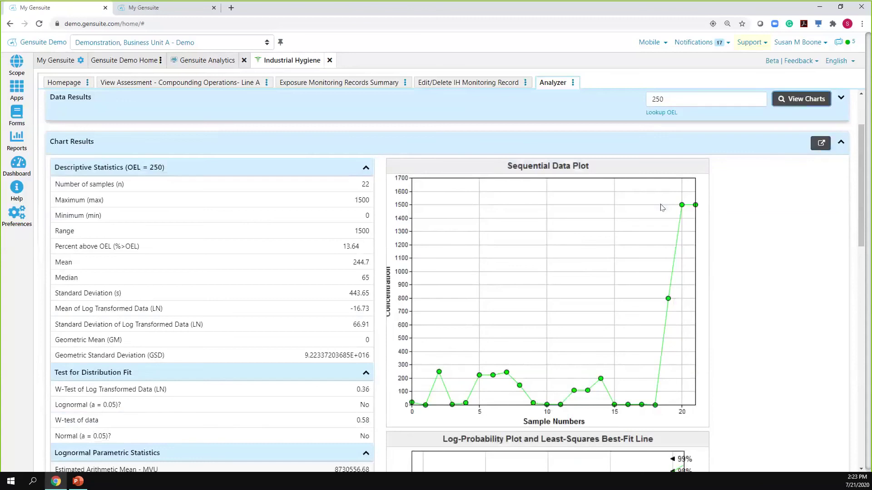
{"action": "scroll", "coordinate": [661, 207], "scroll_direction": "down", "scroll_amount": 4}
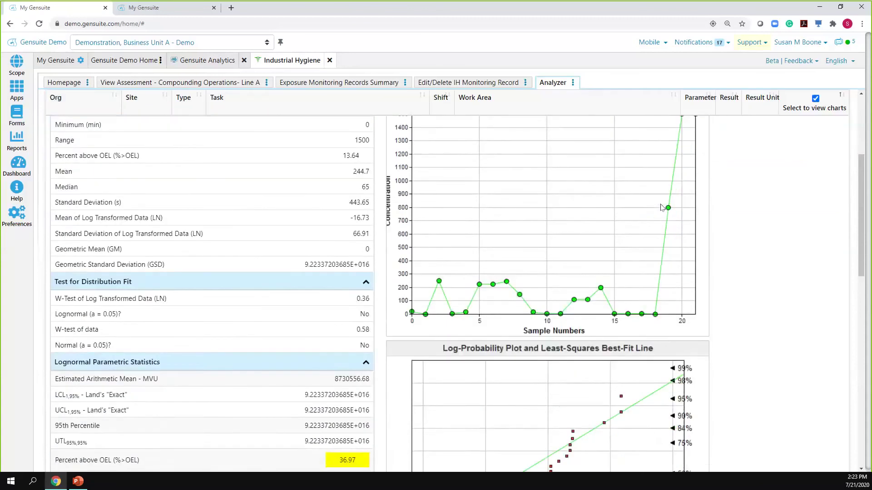
{"action": "scroll", "coordinate": [661, 208], "scroll_direction": "down", "scroll_amount": 4}
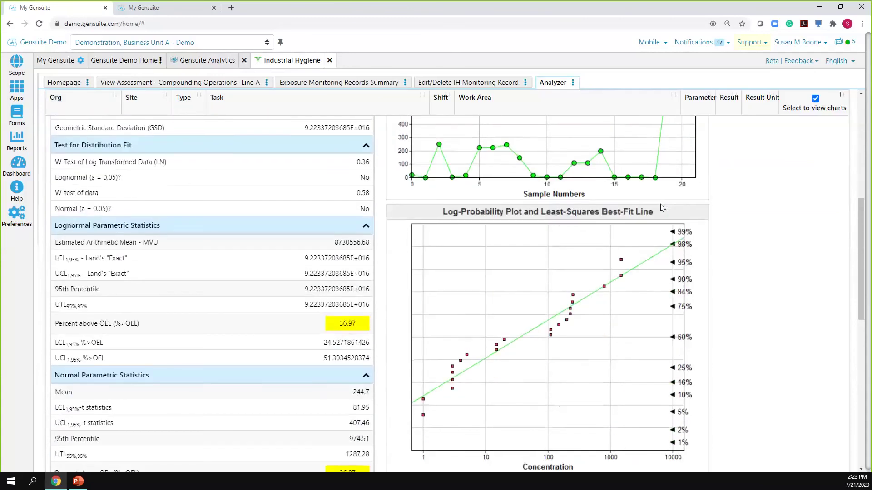
{"action": "scroll", "coordinate": [661, 207], "scroll_direction": "down", "scroll_amount": 4}
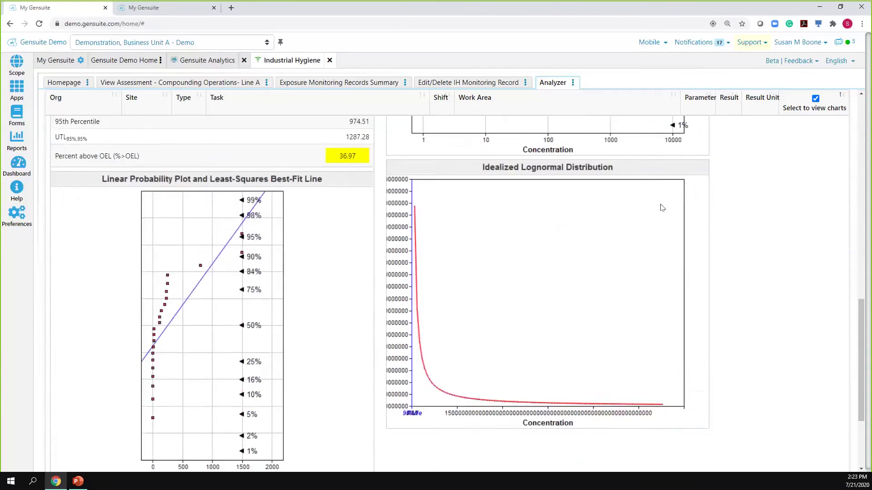
{"action": "scroll", "coordinate": [661, 208], "scroll_direction": "up", "scroll_amount": 20}
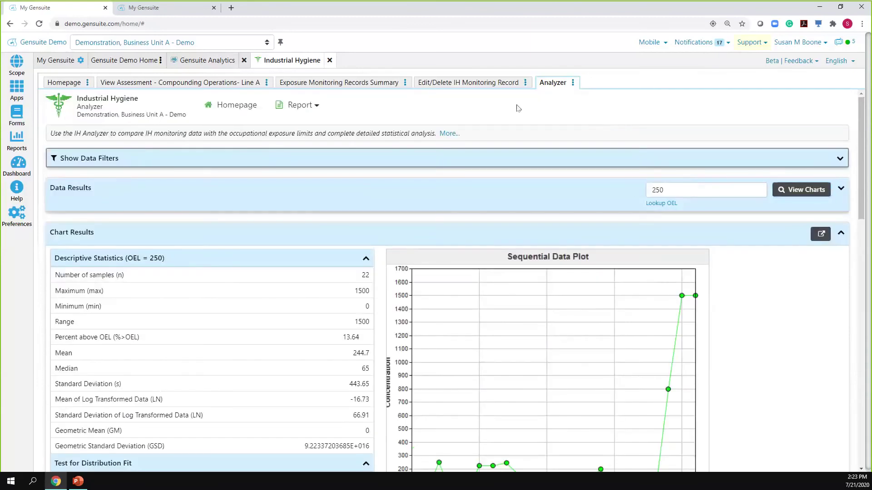
Close the Analyzer and show the available reports on the Industrial Hygiene homepage.
{"action": "left_click", "coordinate": [572, 82]}
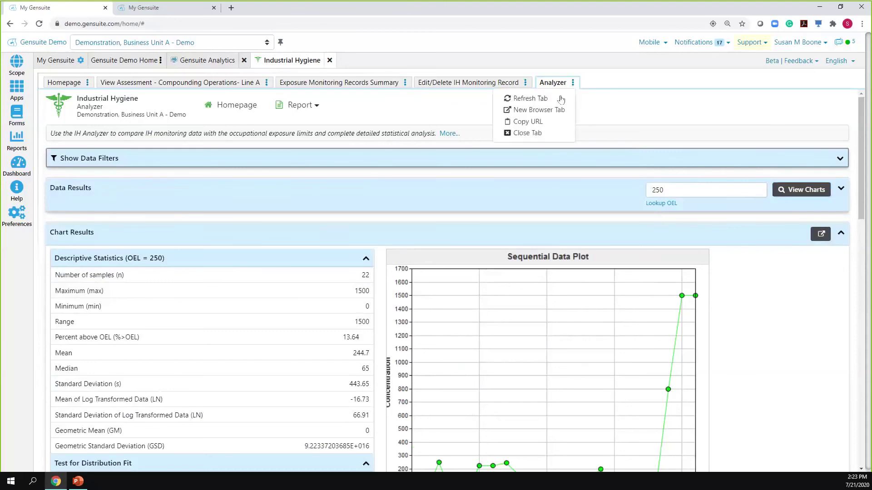
{"action": "left_click", "coordinate": [535, 135]}
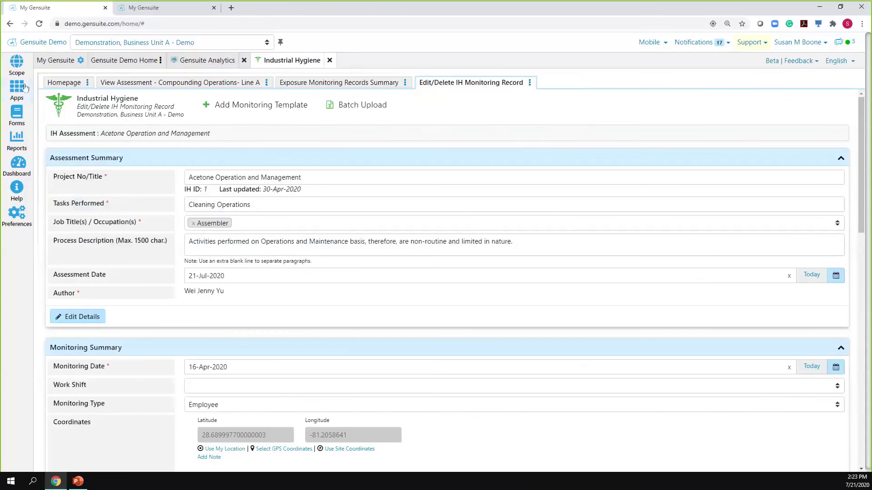
{"action": "left_click", "coordinate": [48, 84]}
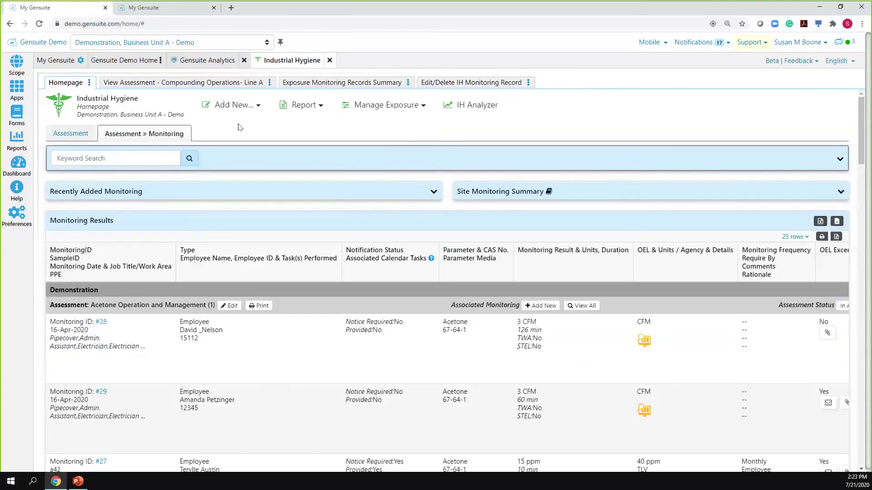
{"action": "mouse_move", "coordinate": [322, 107]}
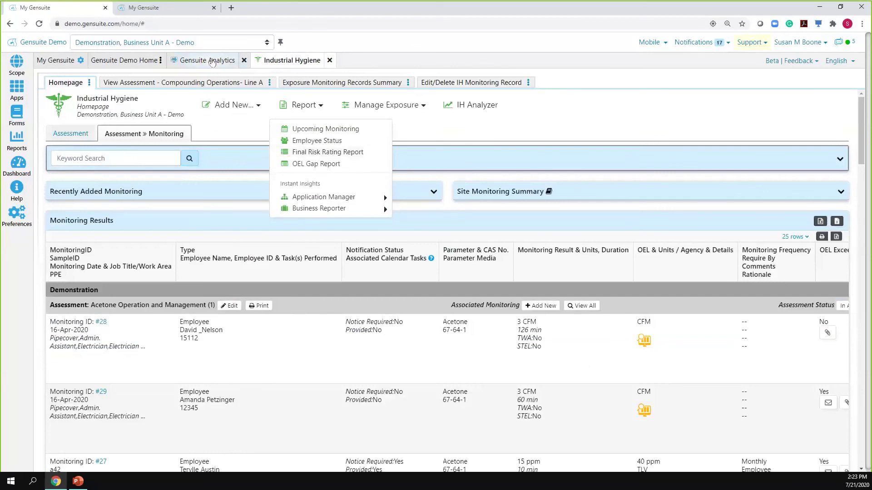
In the Gensuite Analytics dashboard Final Risk Assessment by Chemical, try to deselect all Final Risk filter values.
{"action": "left_click", "coordinate": [212, 63]}
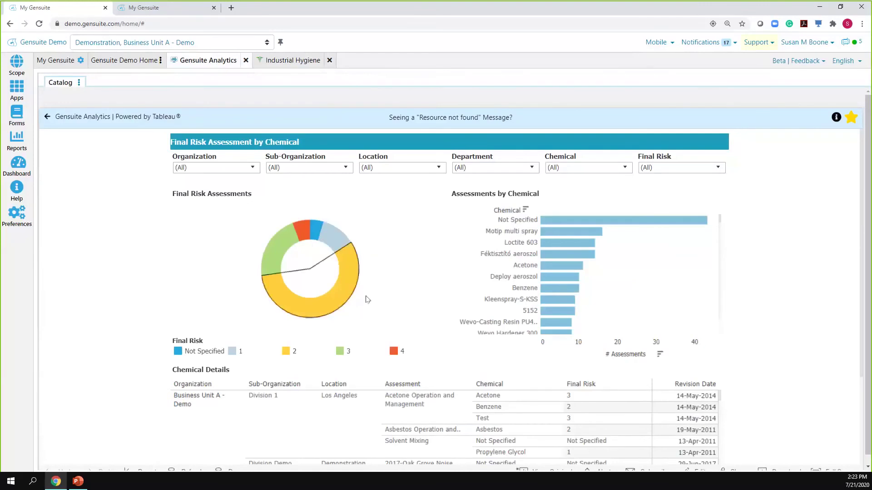
{"action": "left_click", "coordinate": [686, 167]}
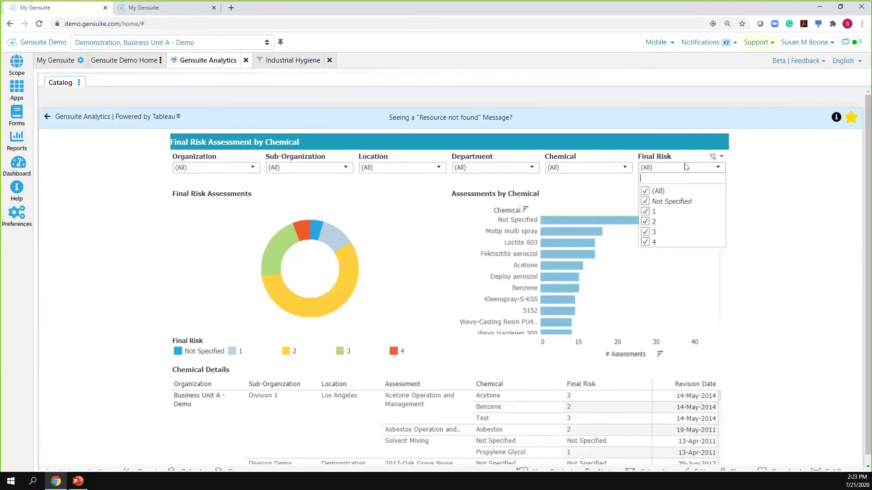
{"action": "left_click", "coordinate": [645, 191]}
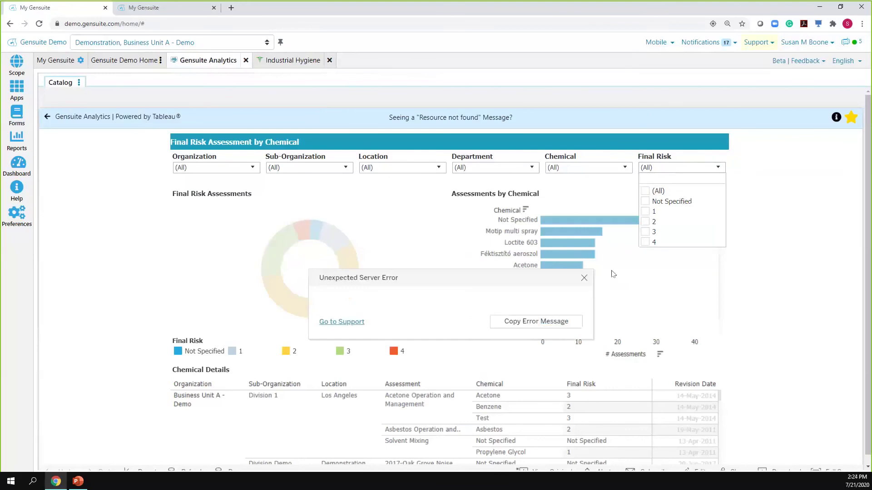
{"action": "left_click", "coordinate": [583, 278]}
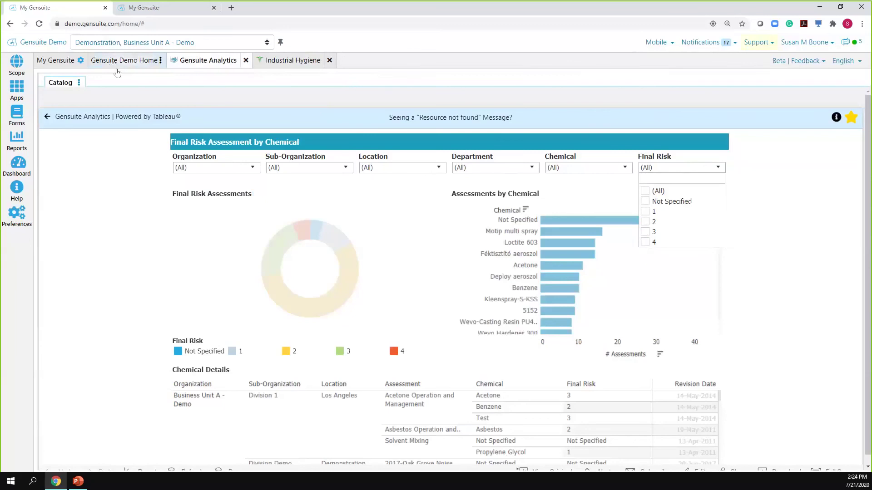
Return to the Industrial Hygiene homepage and view the monitoring data filters, collapsing them again.
{"action": "left_click", "coordinate": [282, 62]}
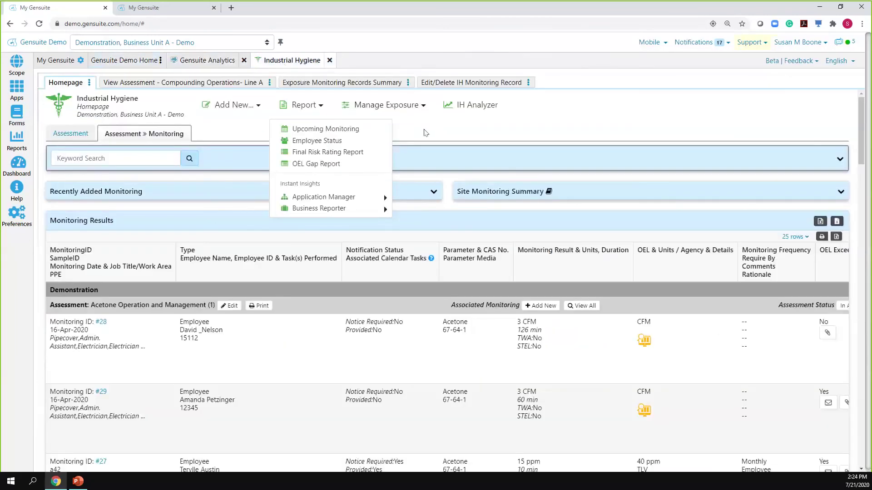
{"action": "left_click", "coordinate": [409, 167]}
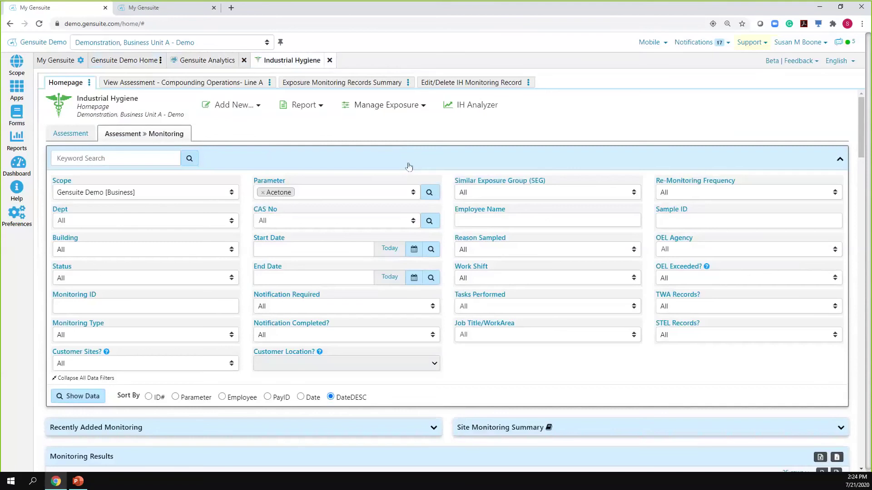
{"action": "left_click", "coordinate": [408, 166]}
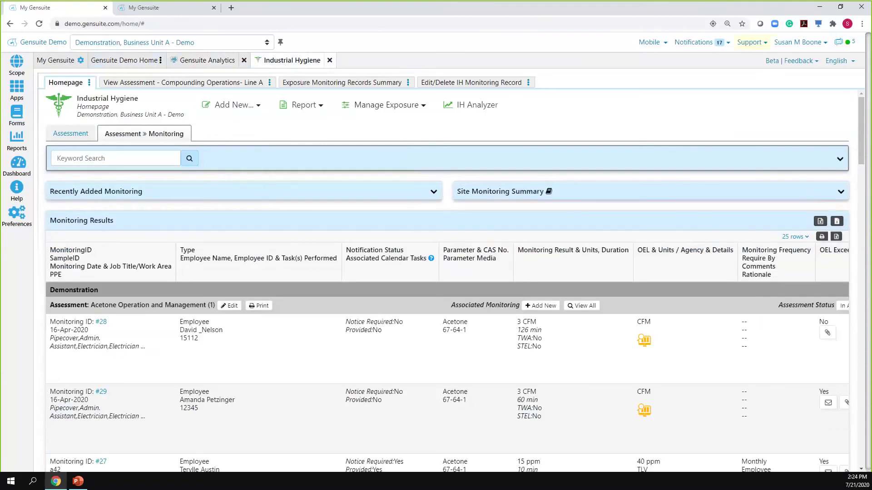